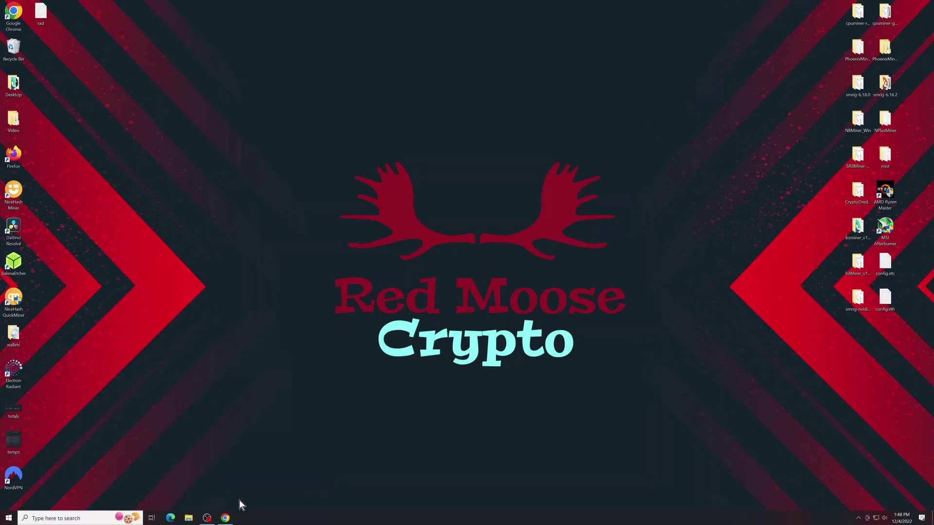
Open bzminer.com in Chrome and download the Windows v12.1.1 release of BzMiner
left_click(225, 518)
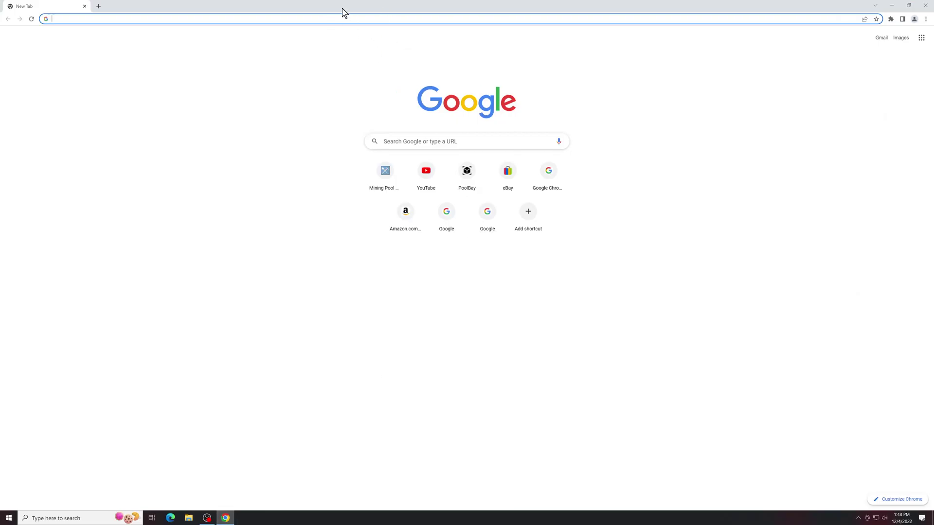
type("bz")
key("Return")
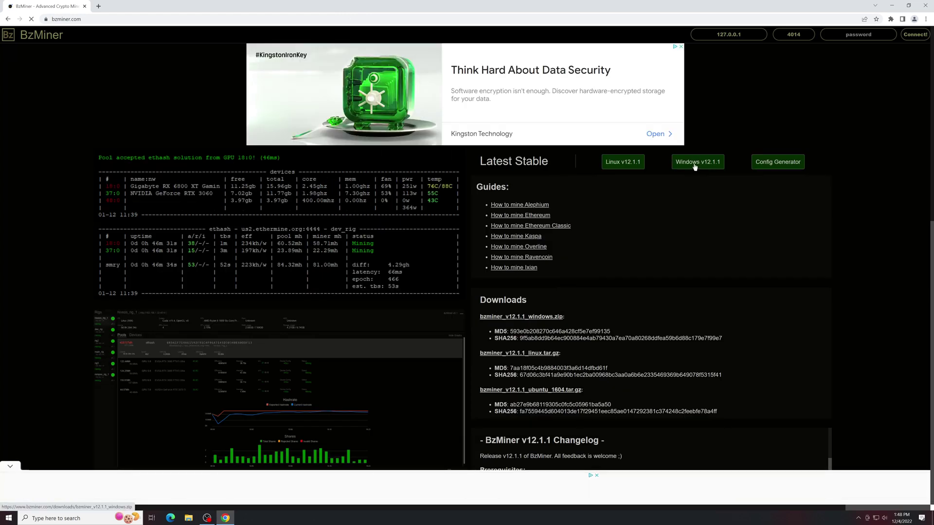
left_click(694, 167)
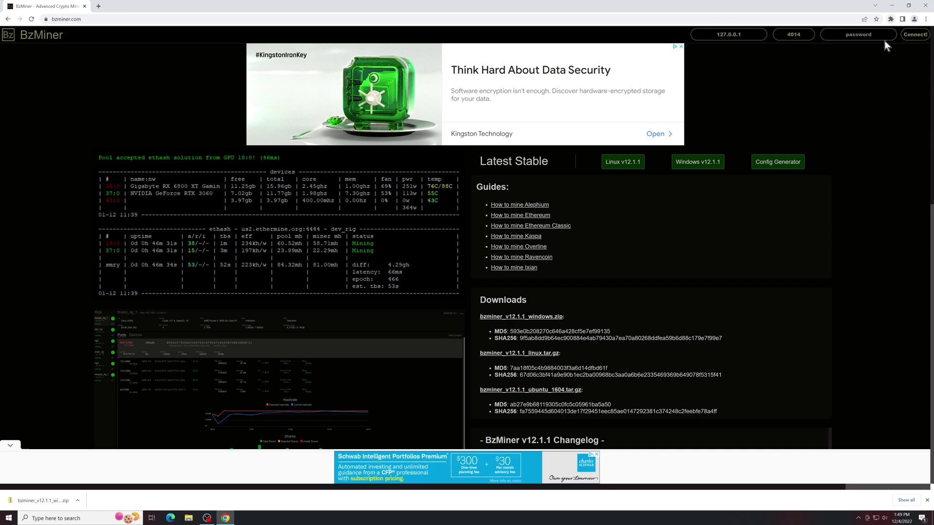
Switch to the bzminer_v12.1.0_windows folder in File Explorer and open the radiant batch file for editing
left_click(225, 518)
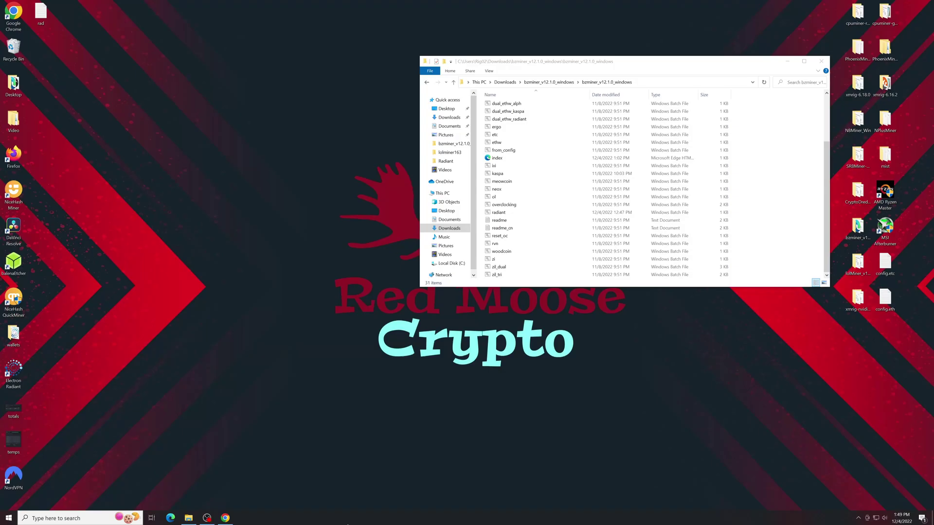
right_click(510, 215)
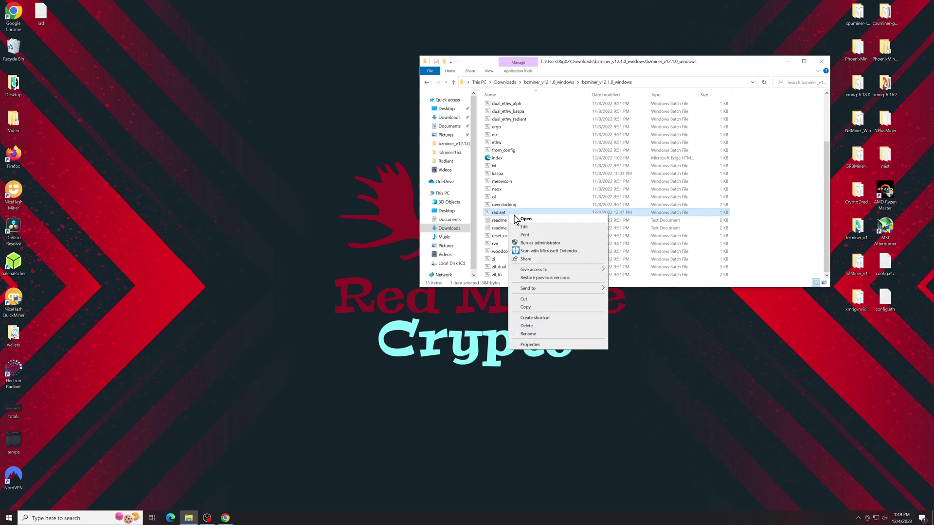
left_click(524, 227)
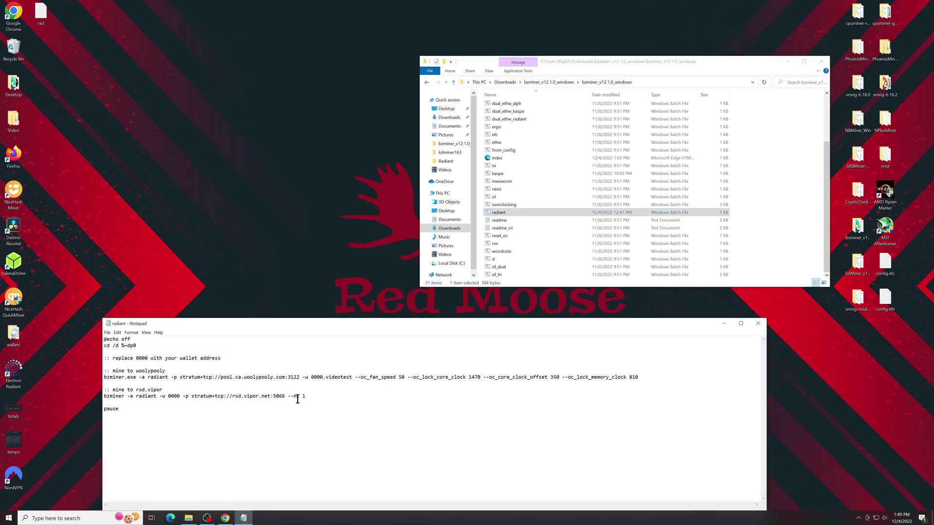
Add the comment line ":: mine to zergpool" below the rxd.vipor command and save the batch file
key("Return")
key("Return")
key("ctrl+s")
Switch back to Chrome and load zergpool.com in a new tab
left_click(225, 521)
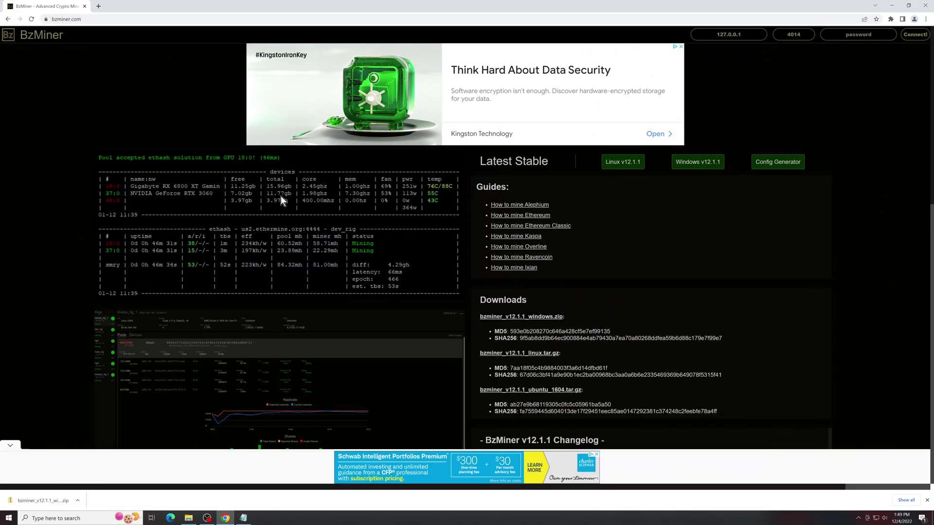
left_click(99, 9)
type("zergpool.com")
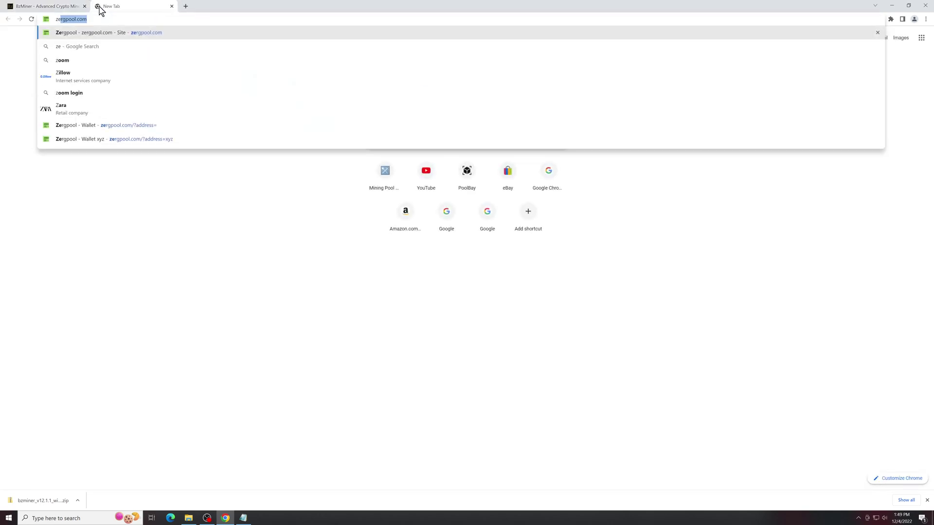
key("Return")
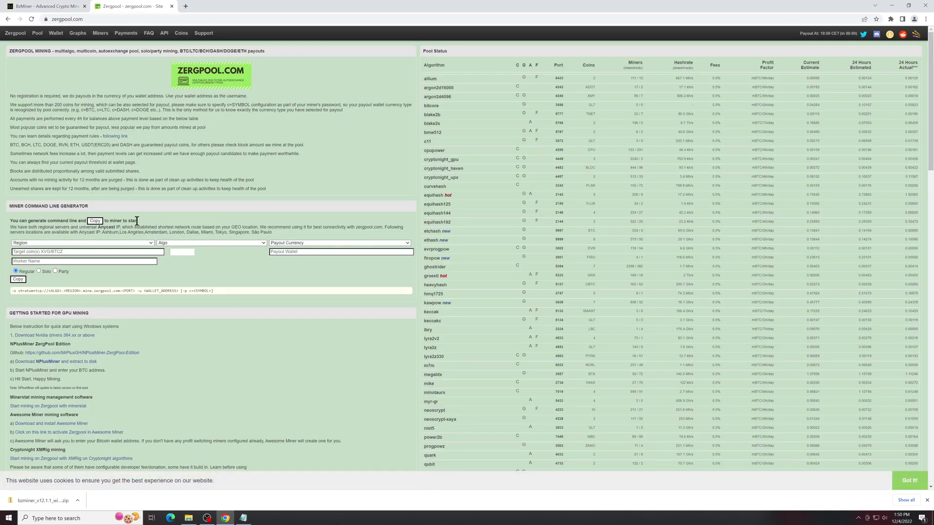
Set the miner command line generator's region to North America and its algorithm to sha512256d
left_click(130, 244)
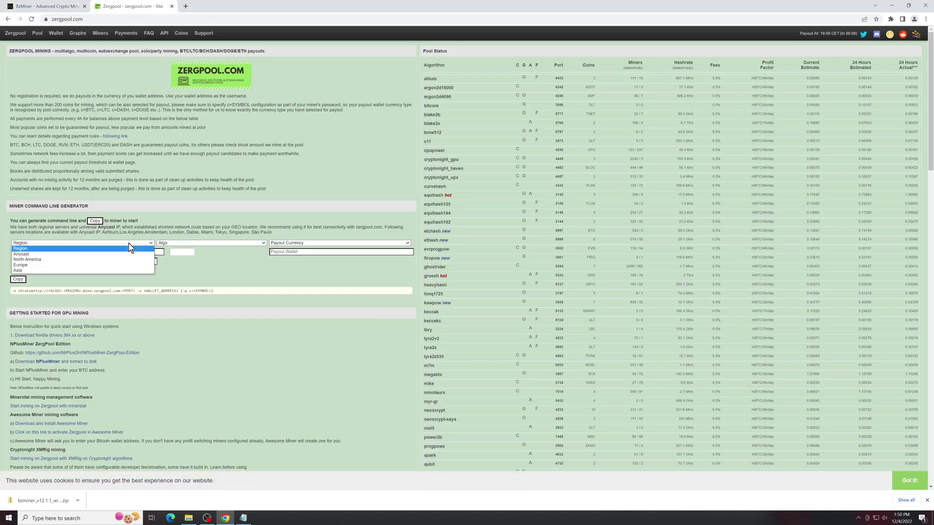
left_click(76, 260)
left_click(177, 244)
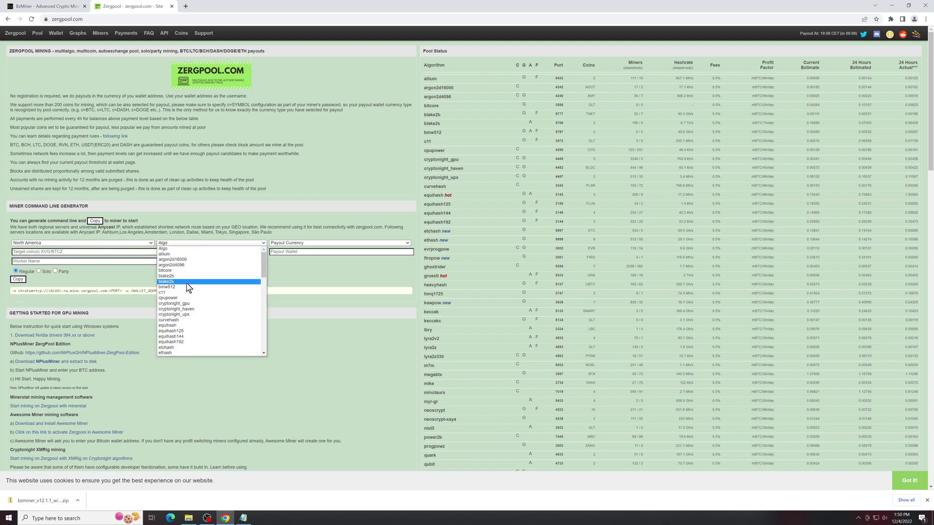
key("s")
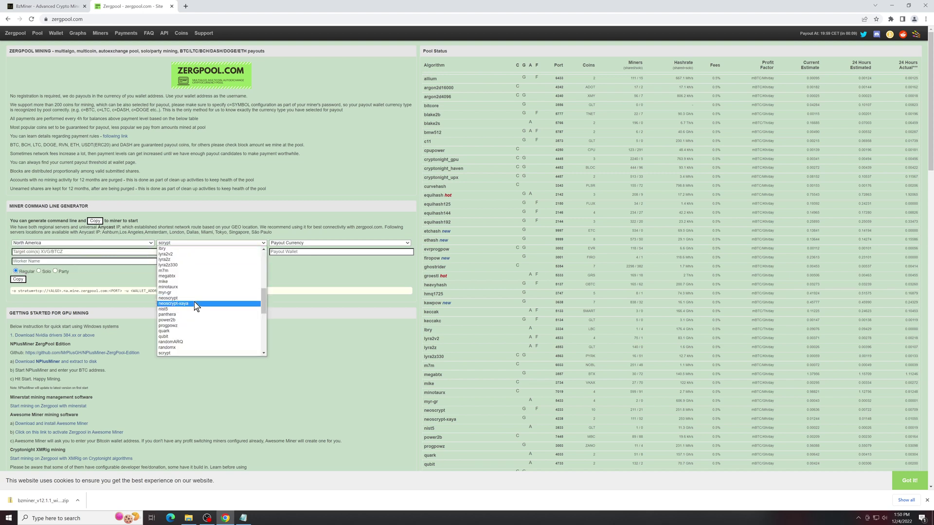
scroll(195, 306, "down", 5)
scroll(195, 306, "up", 3)
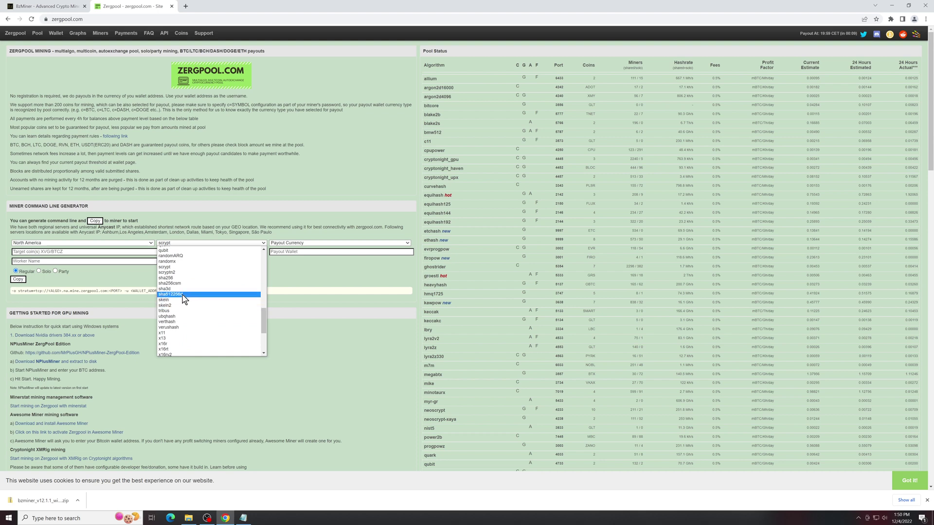
left_click(182, 295)
Choose BTC as the payout currency and enter 0000 as the placeholder payout wallet
left_click(308, 243)
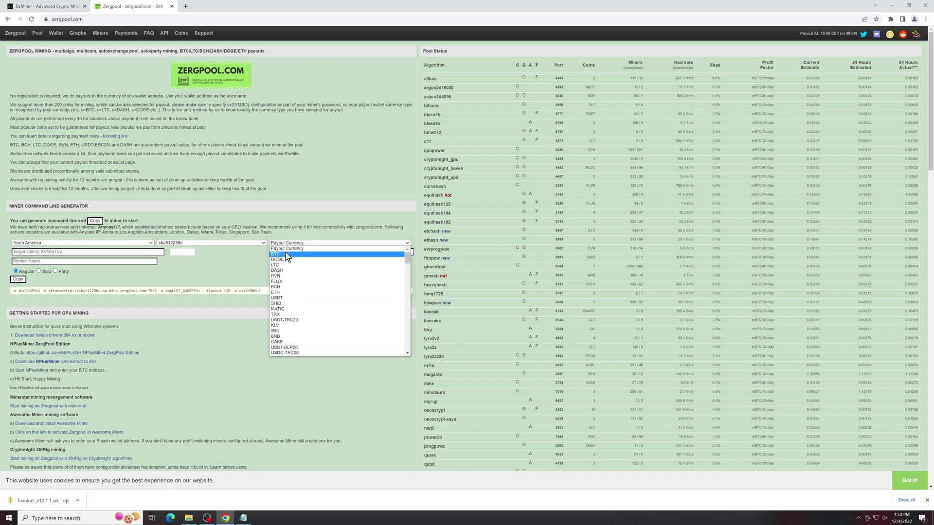
left_click(286, 255)
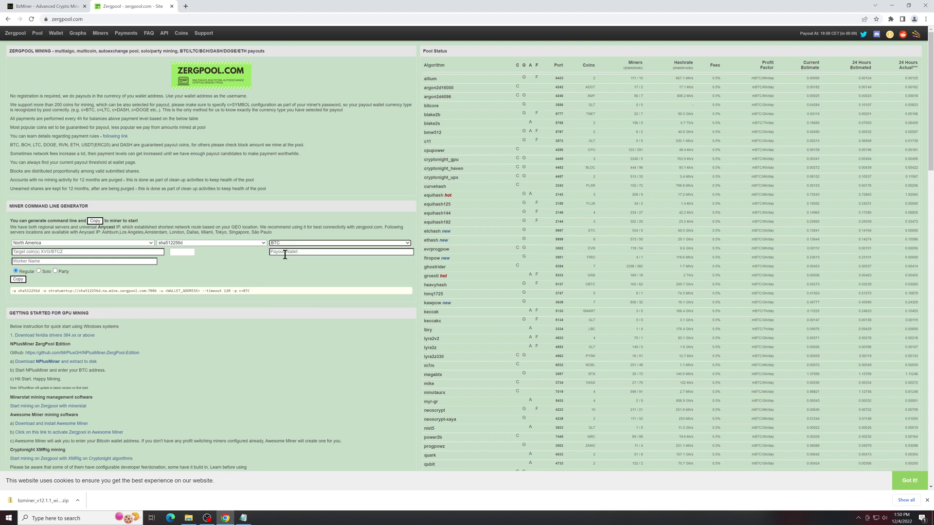
left_click(285, 253)
type("0000")
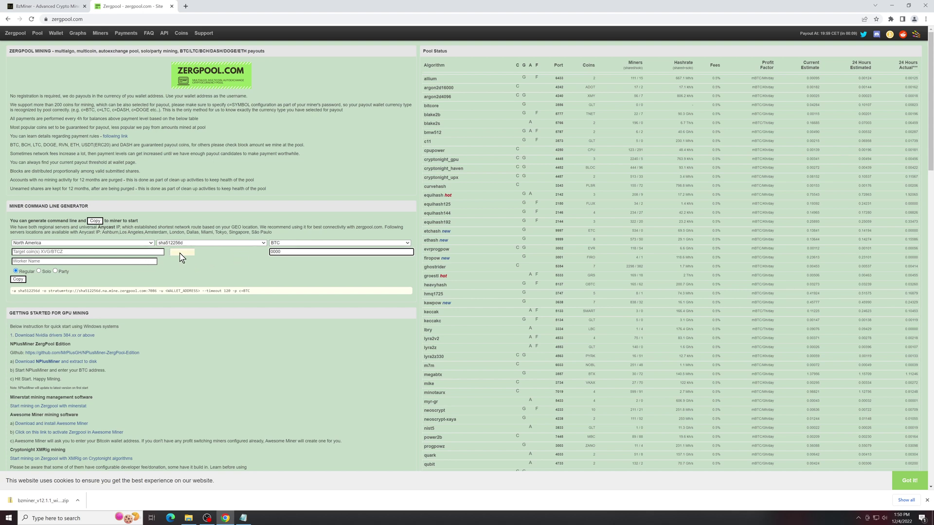
Select RXD as the target coin and enter Videotest as the worker name
left_click(181, 255)
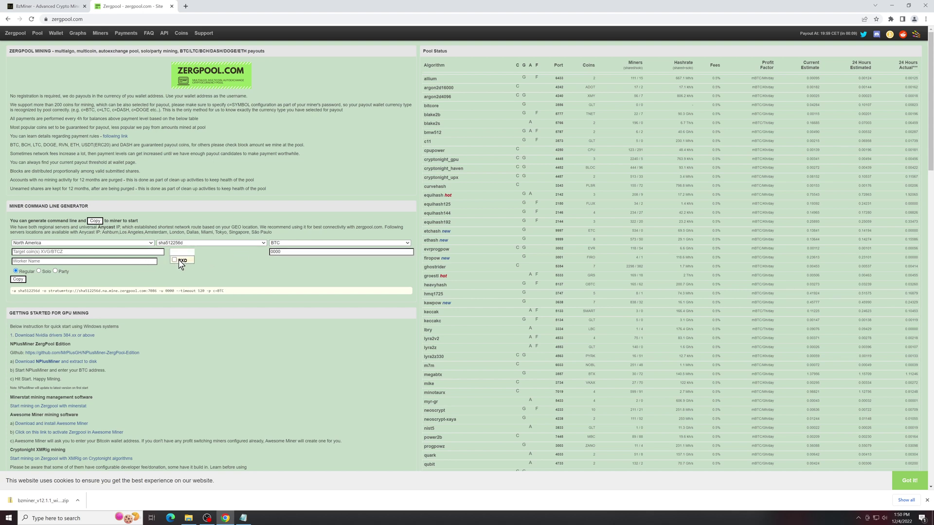
left_click(178, 261)
left_click(144, 263)
type("Videotest")
left_click(181, 281)
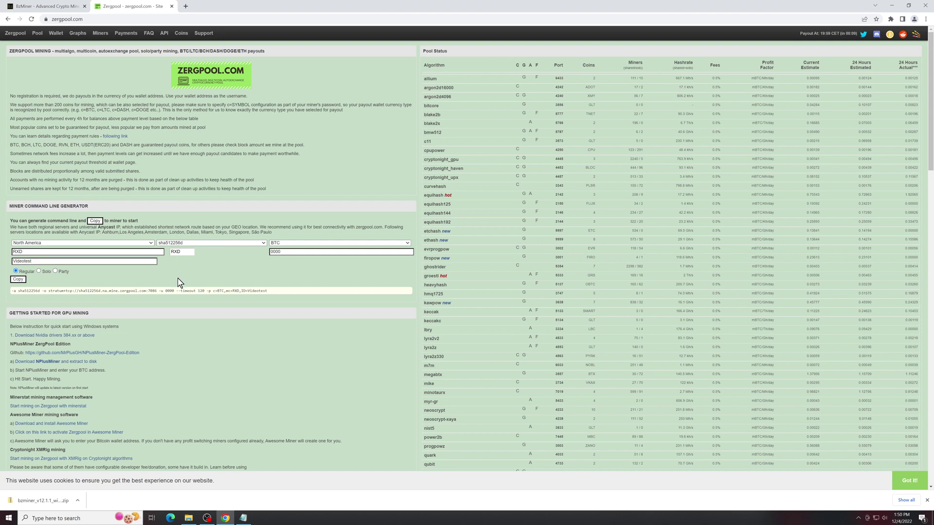
Copy the generated Zergpool command line and paste it under the zergpool comment in the radiant Notepad file
triple_click(127, 291)
key("ctrl+c")
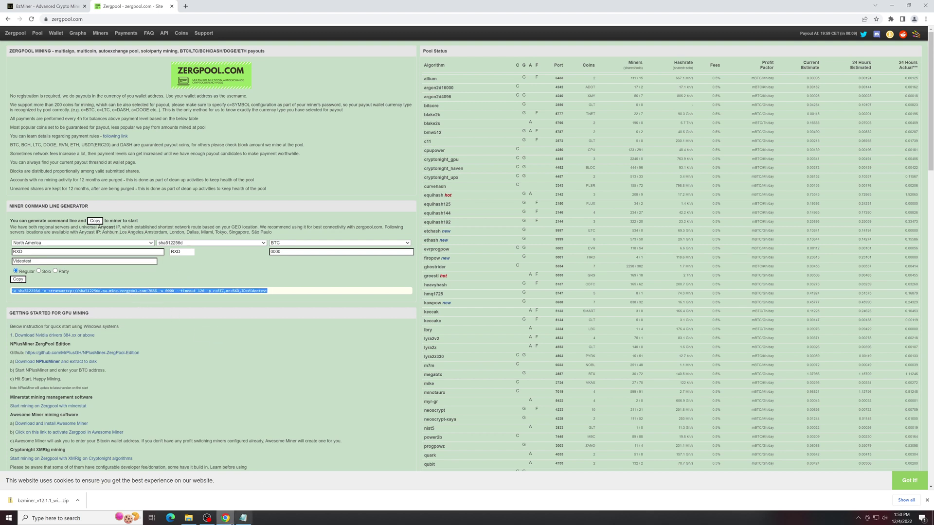
left_click(243, 489)
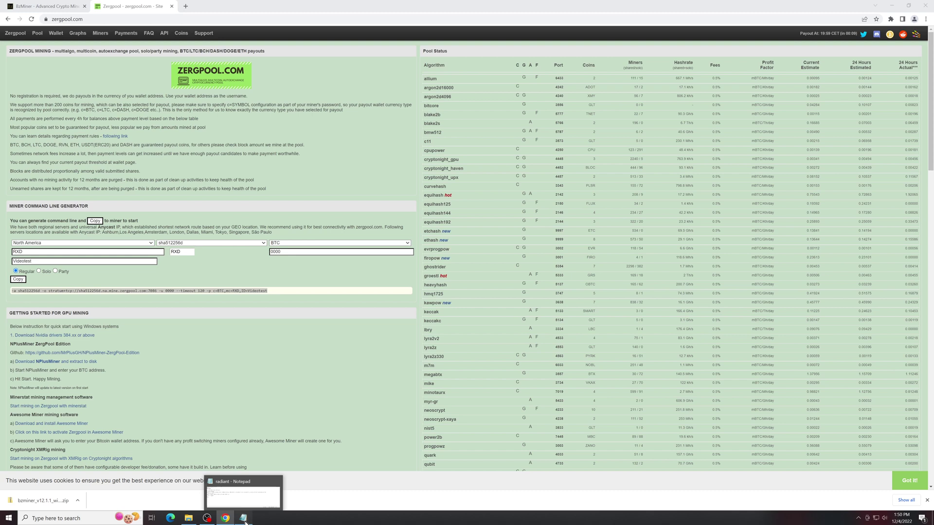
left_click(204, 411)
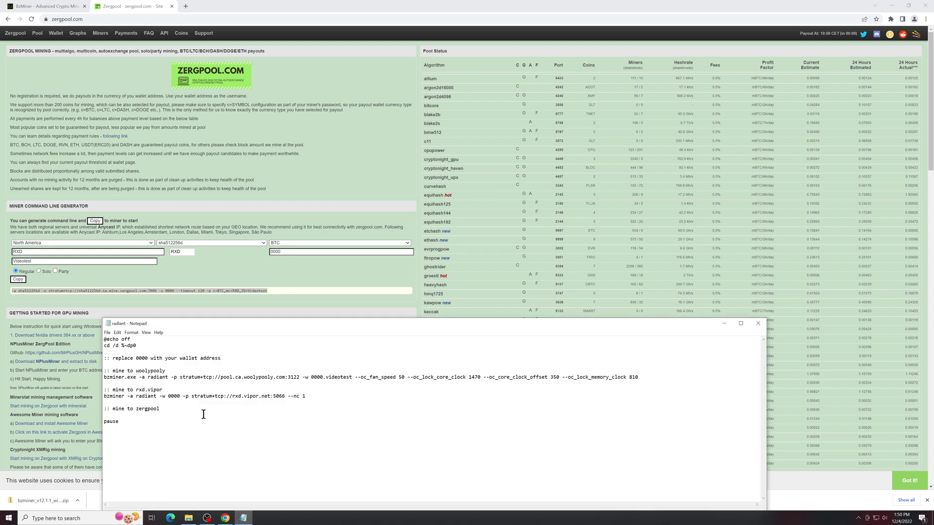
key("Return")
key("Return")
key("Return")
key("Return")
key("ctrl+v")
Paste the BzMiner zergpool command with overclock options, --nc 1 and the pool password above the generated line, and widen the Notepad window to fit it
left_click(891, 5)
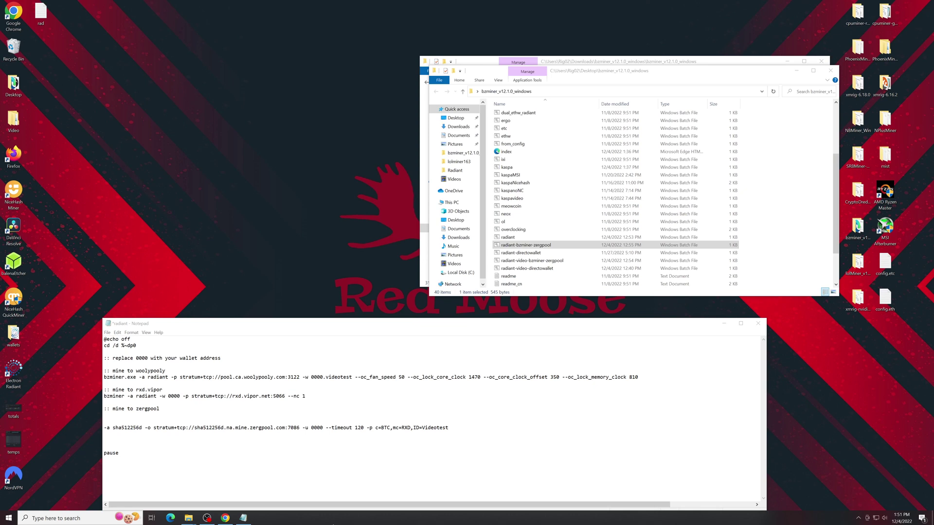
left_click(144, 417)
key("ctrl+v")
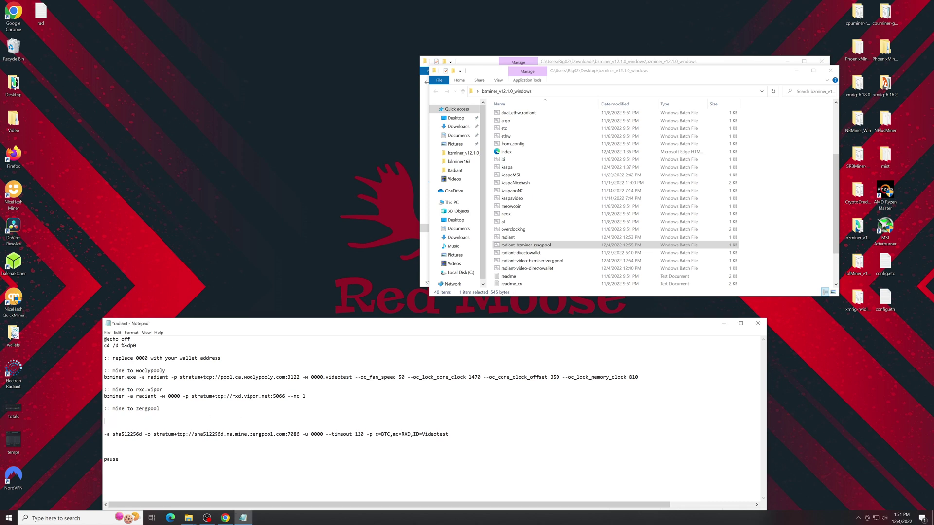
scroll(356, 430, "right", 3)
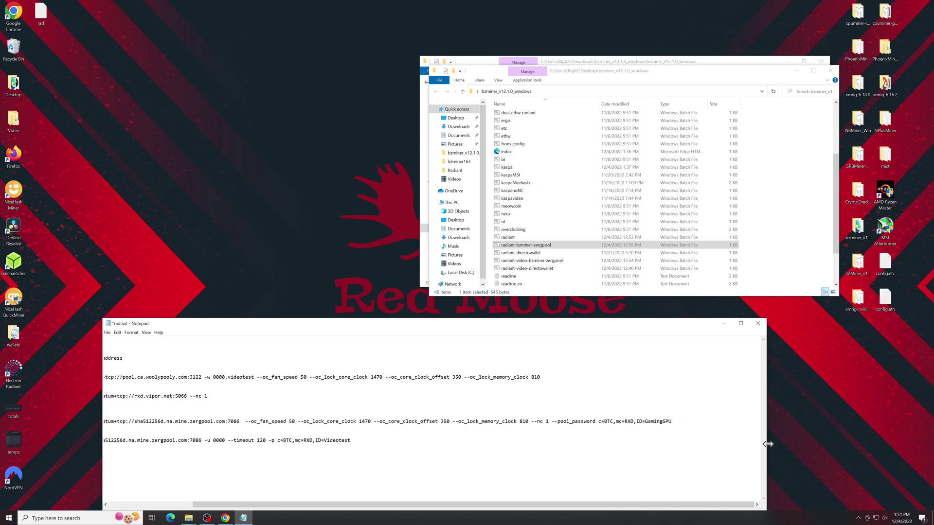
left_click_drag(767, 444, 930, 444)
key("Down")
key("Up")
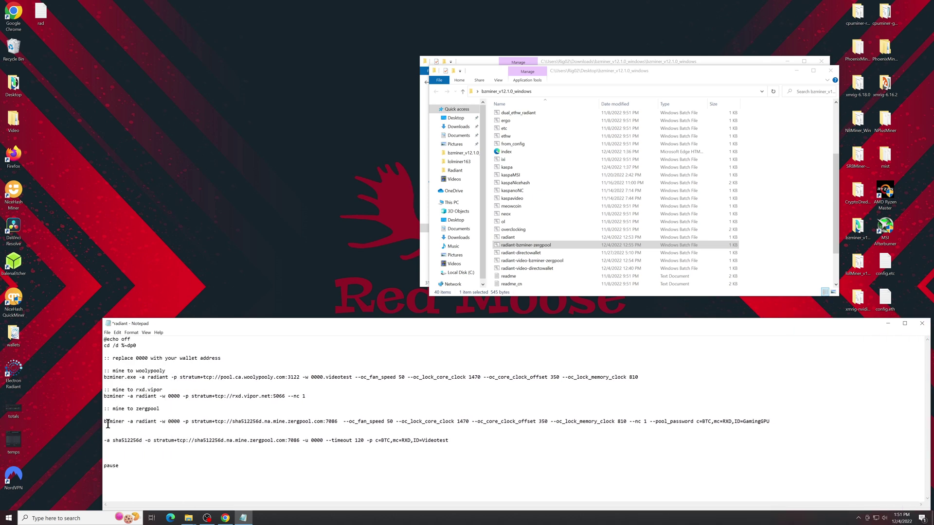
Examine the program name and wallet arguments in the BzMiner zergpool command against the generated line
key("Right")
key("shift+Right")
key("shift+Right")
key("shift+Right")
key("shift+Right")
left_click(166, 421)
left_click_drag(166, 421, 162, 421)
left_click(191, 439)
Delete the generated sha512256d command line and tidy the surplus blank lines in the zergpool section
left_click_drag(348, 448, 98, 436)
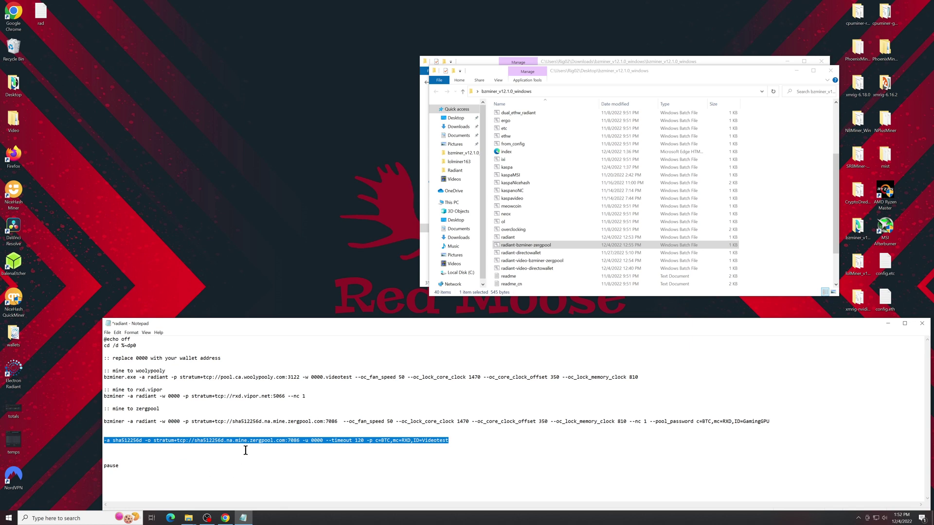
key("Delete")
key("Delete")
key("Delete")
key("Delete")
key("Delete")
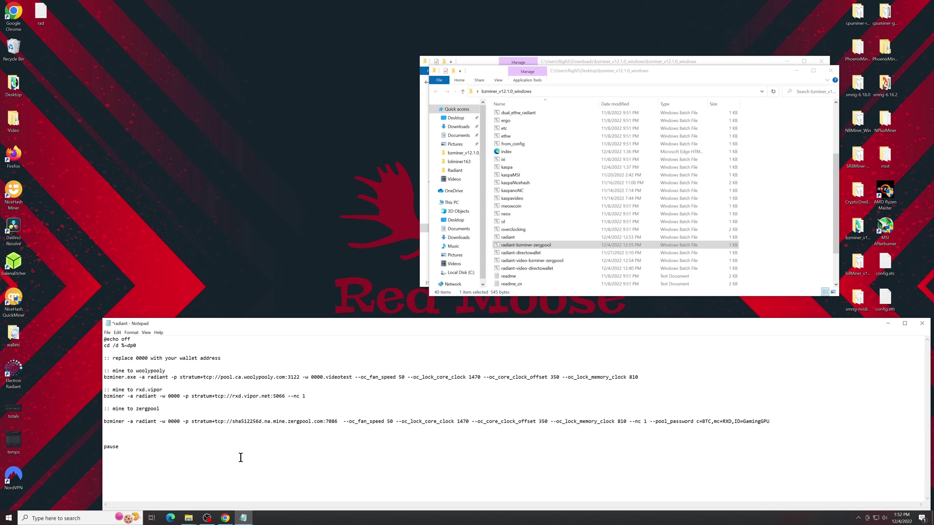
key("BackSpace")
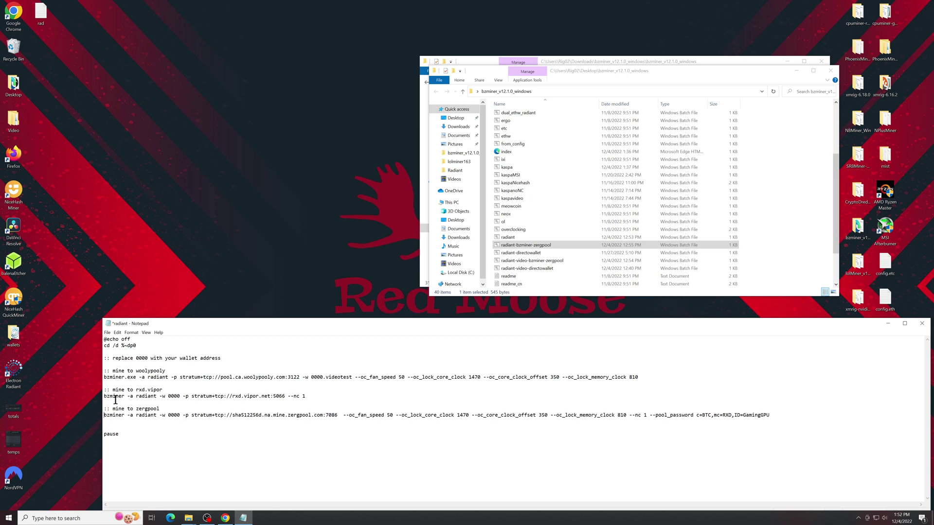
Comment out the woolypooly and rxd.vipor mining commands by prefixing each with "::"
left_click(104, 377)
type("::")
key("Down")
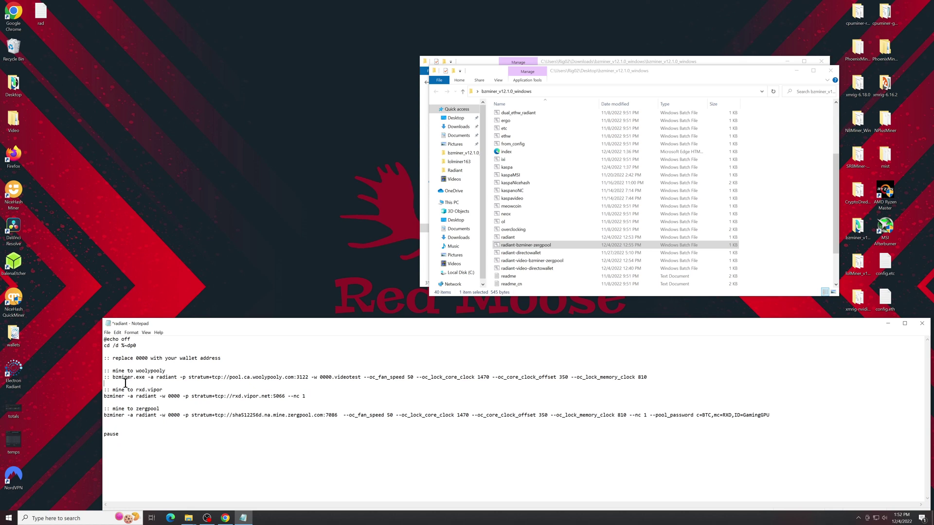
left_click(104, 396)
type("::")
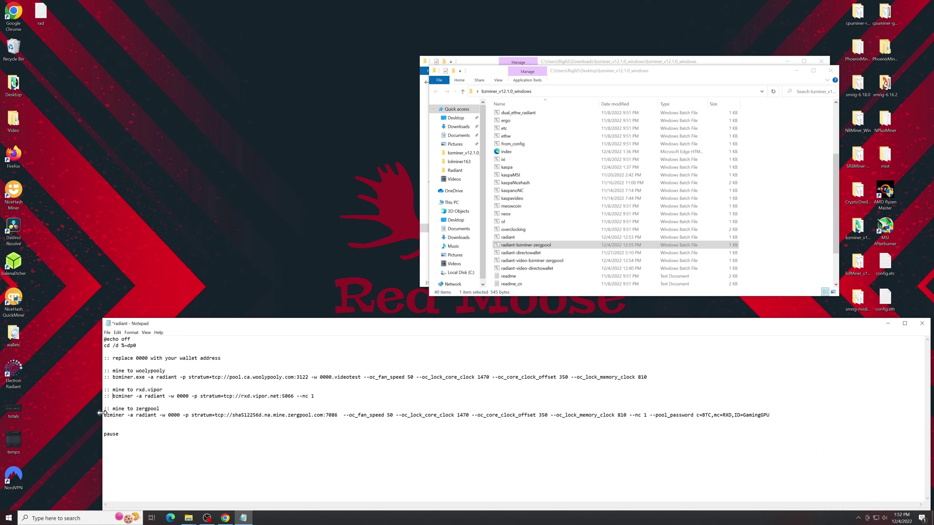
Review the zergpool mining command from the program name through the overclock and pool password options
left_click_drag(106, 416, 119, 415)
left_click_drag(172, 416, 175, 416)
left_click_drag(343, 416, 772, 415)
left_click(623, 440)
left_click(719, 432)
left_click(782, 427)
left_click(321, 454)
Save and close the radiant batch file, and reopen it briefly to check its contents
key("ctrl+s")
left_click(921, 323)
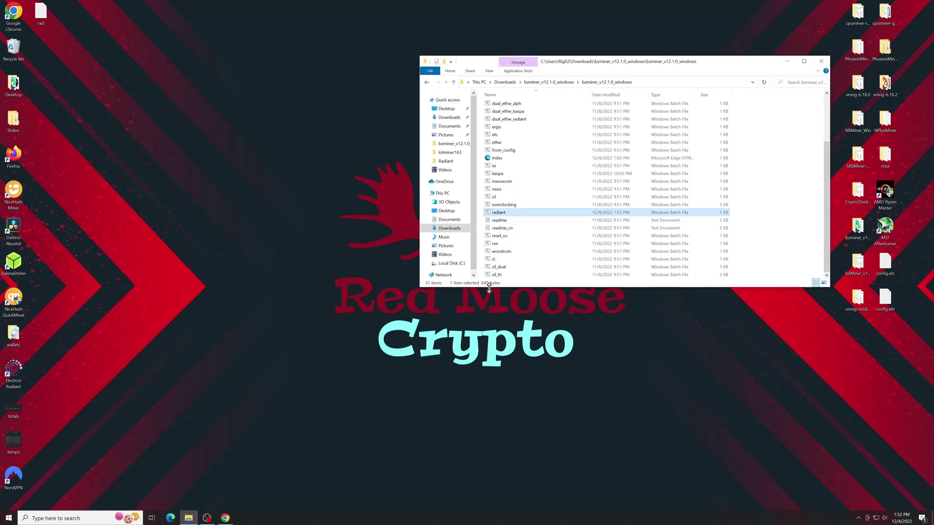
right_click(498, 217)
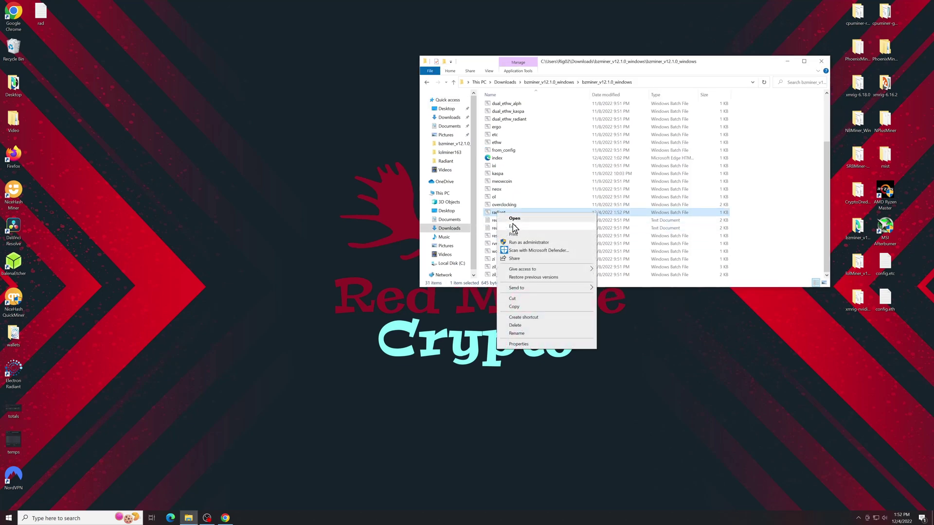
left_click(515, 229)
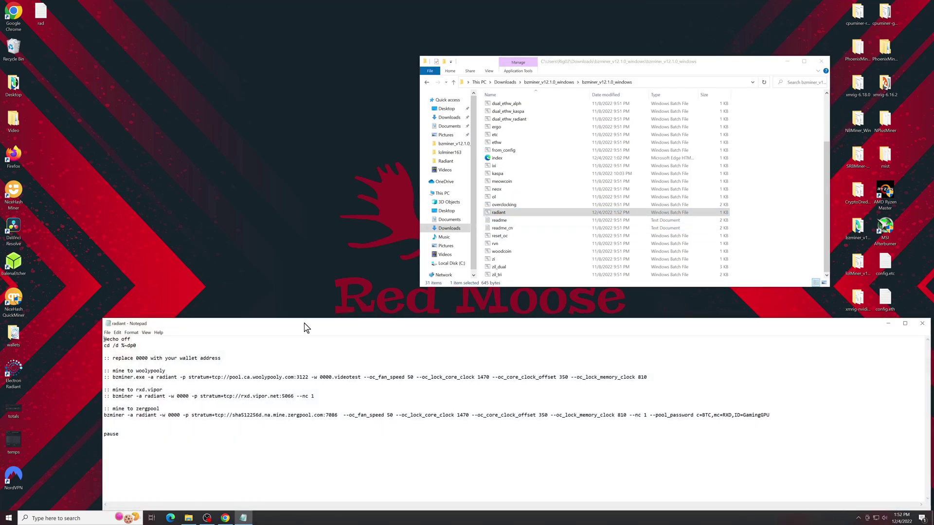
left_click(922, 323)
Run the radiant batch file to start BzMiner on the Zergpool server
double_click(519, 212)
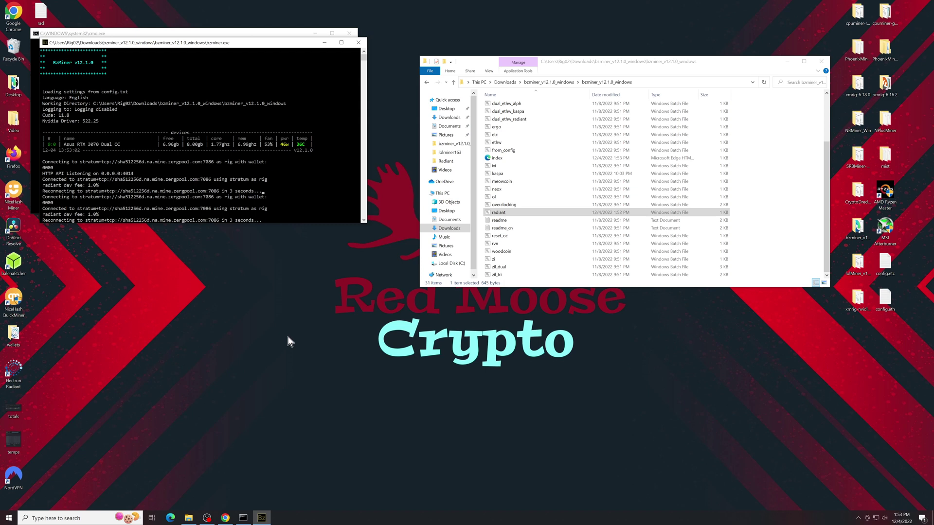
left_click(379, 521)
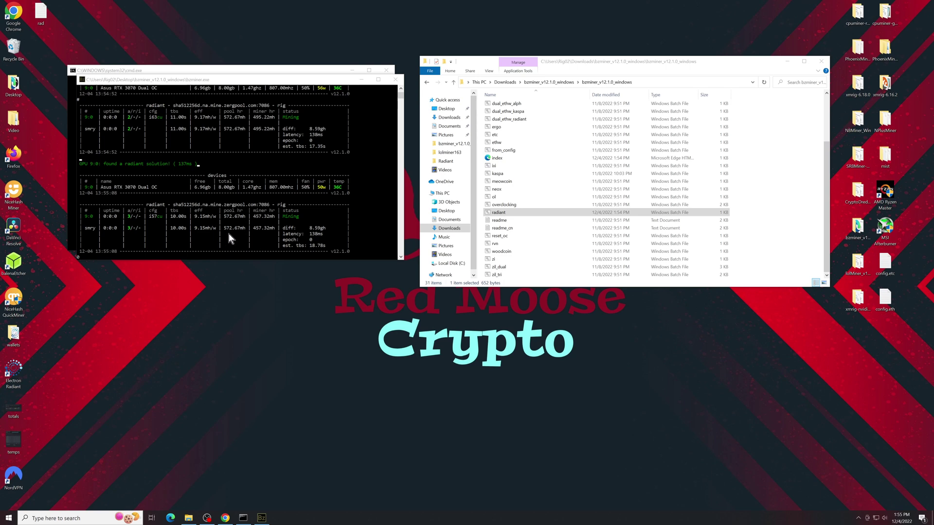
Open the radiant batch file for editing and examine the fan speed, core clock and memory clock options in the zergpool command
right_click(506, 214)
left_click(531, 229)
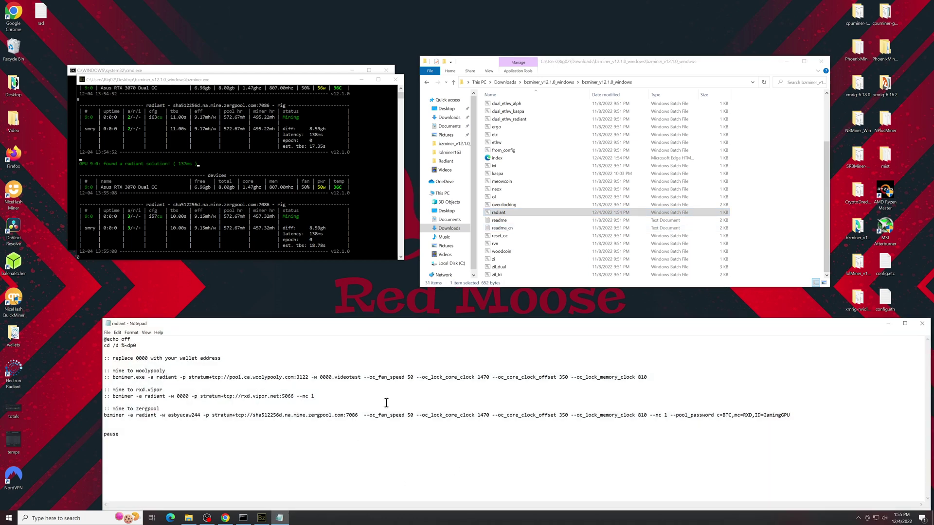
left_click_drag(363, 415, 639, 422)
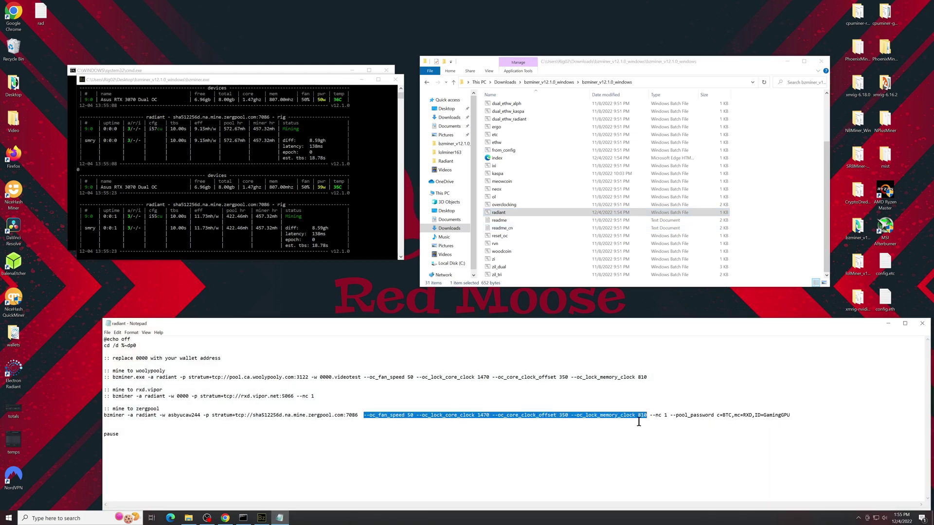
left_click(604, 438)
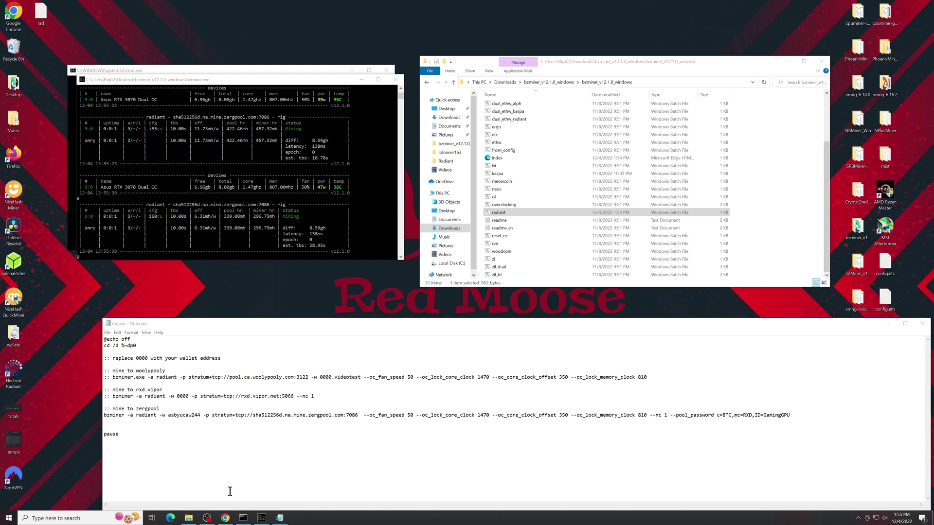
Switch to the Zergpool site in Chrome and examine its wallet page from the earnings summary to the wallet search
left_click(225, 518)
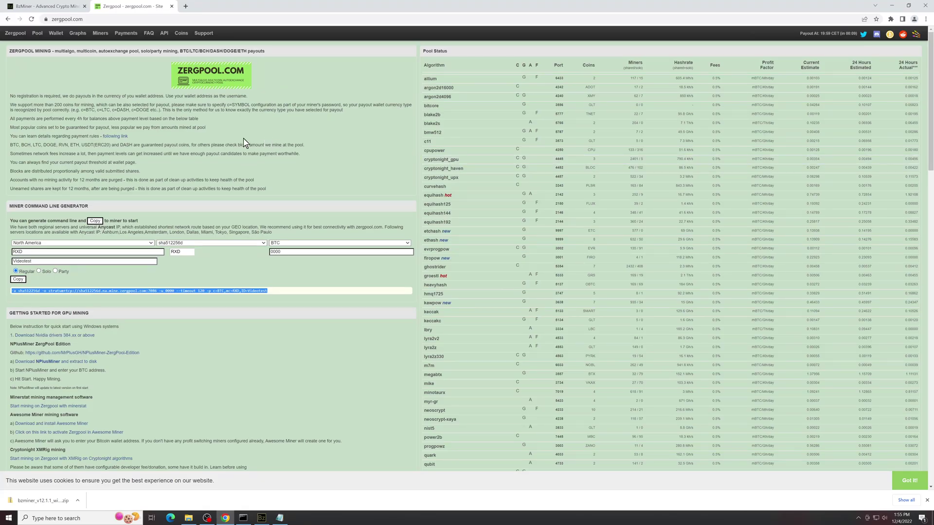
left_click(295, 291)
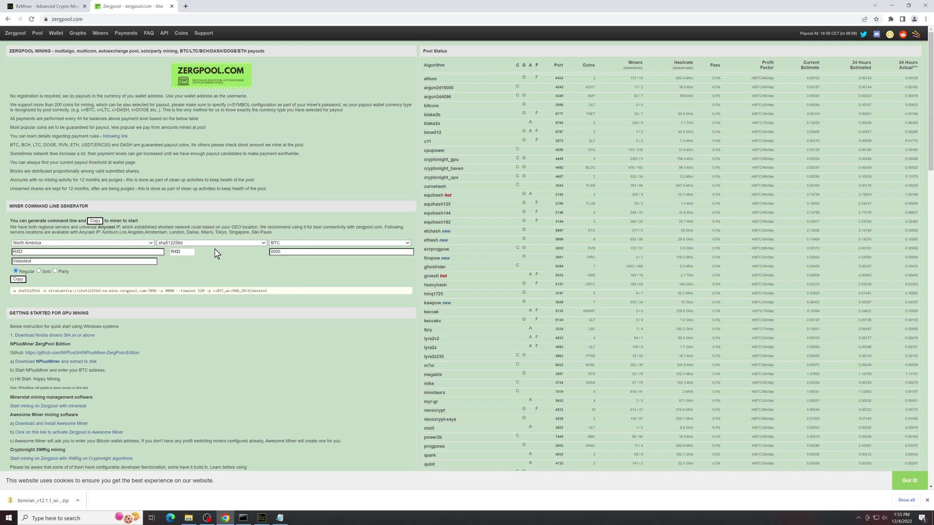
left_click(54, 34)
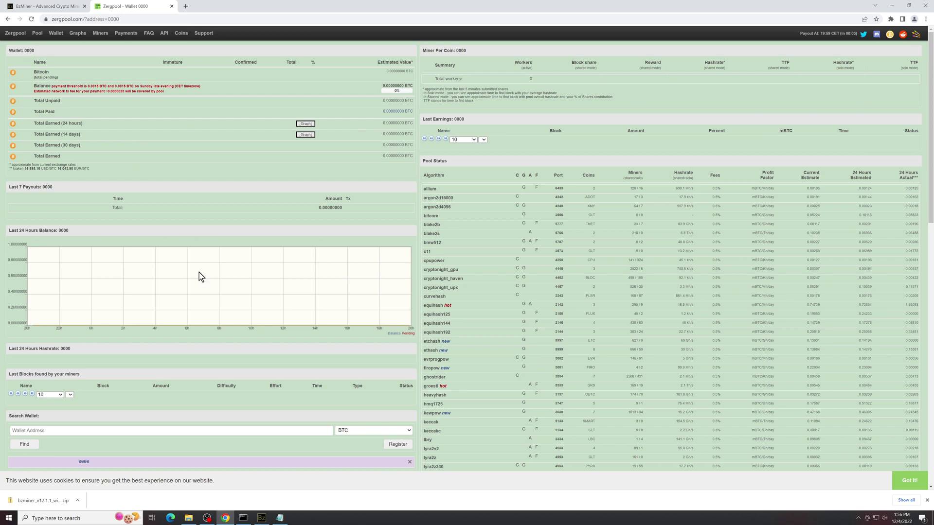
scroll(201, 276, "down", 2)
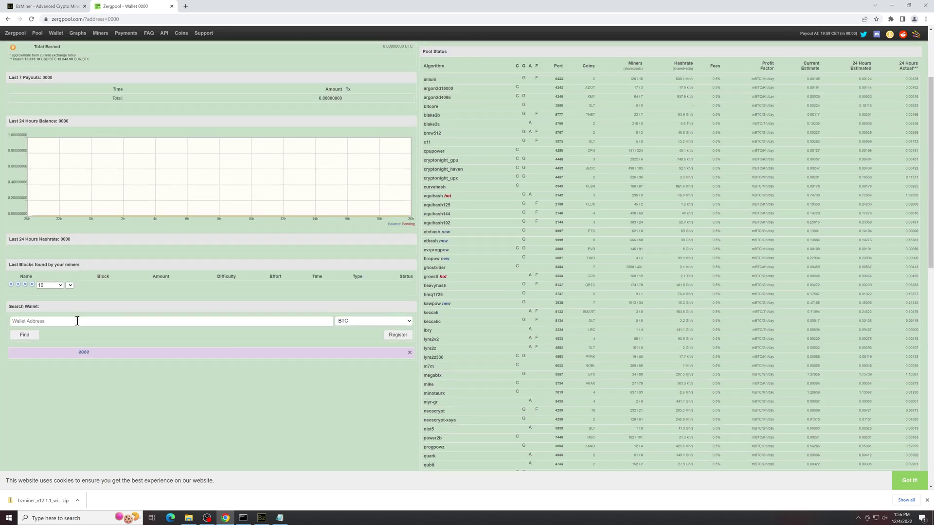
scroll(261, 250, "up", 2)
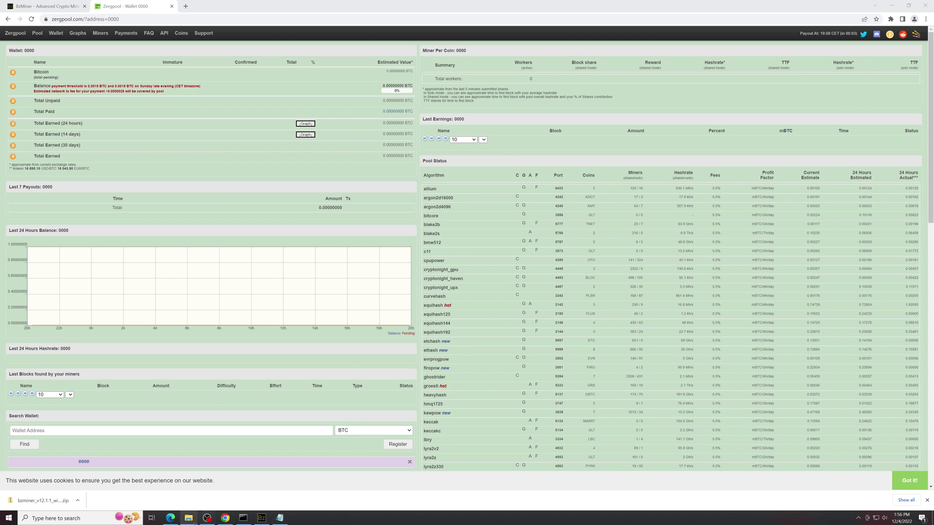
Switch to Hive OS in Edge and start a new wallet with Zerg-sha512256d as its coin
left_click(171, 519)
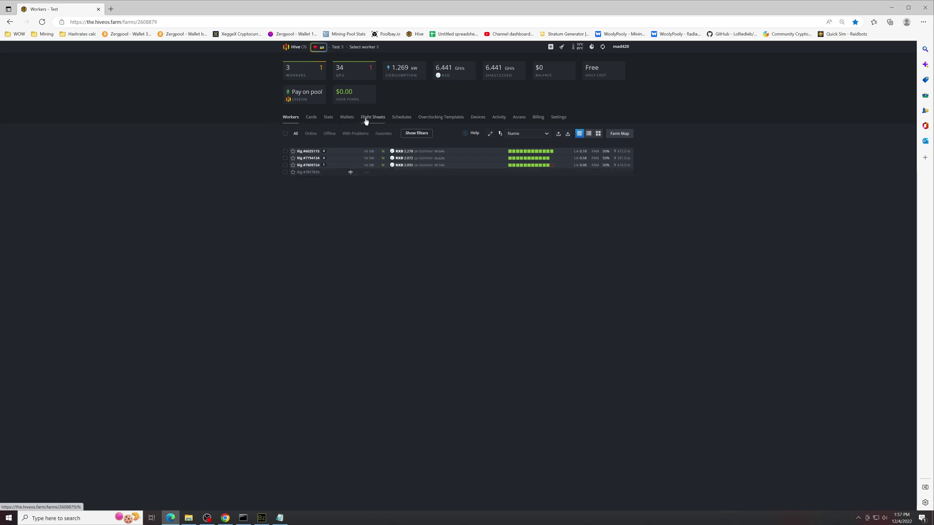
left_click(347, 118)
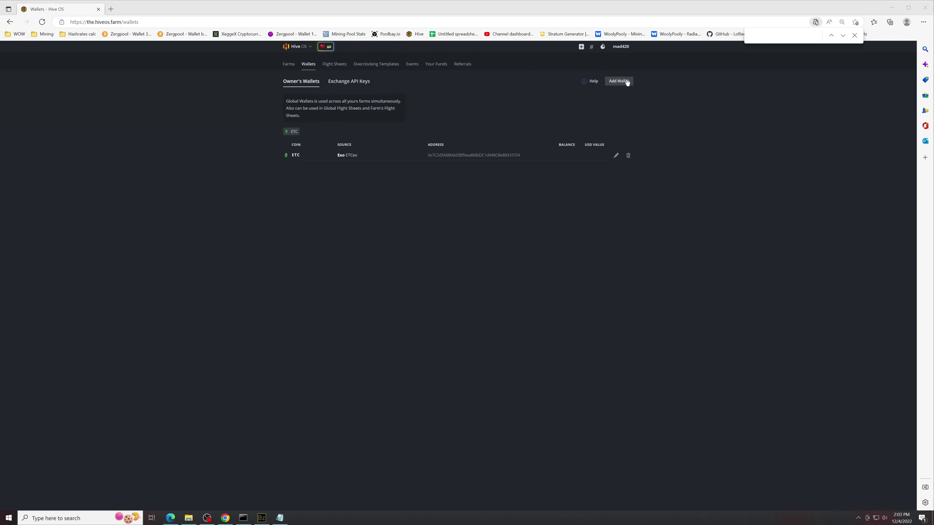
left_click(627, 82)
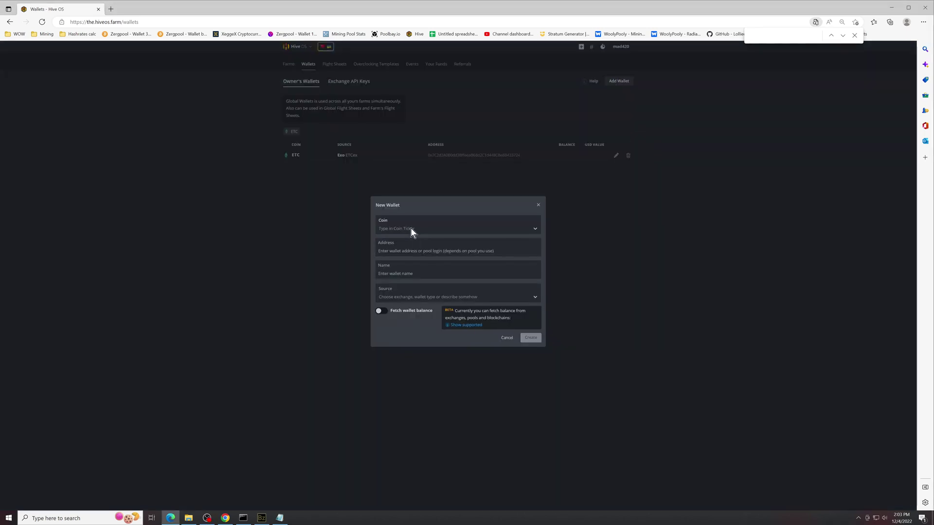
left_click(410, 229)
type("zerg")
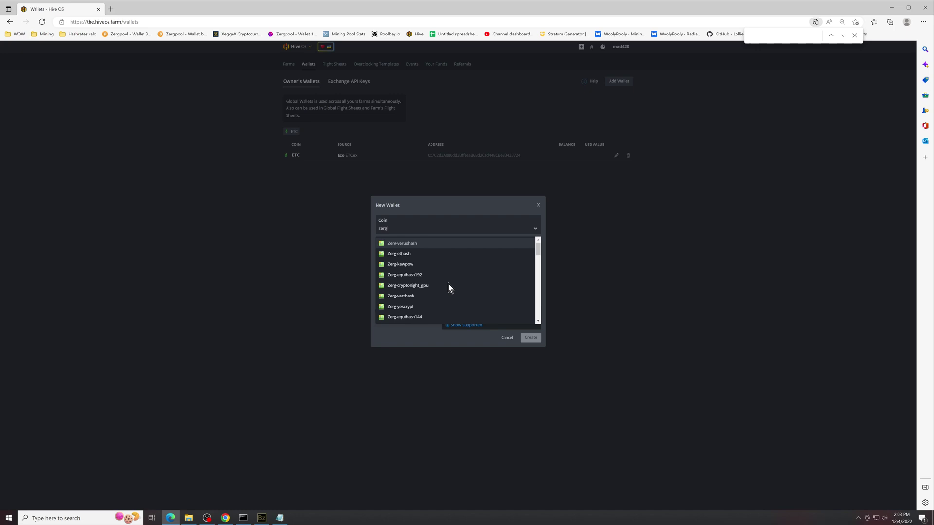
scroll(434, 280, "down", 3)
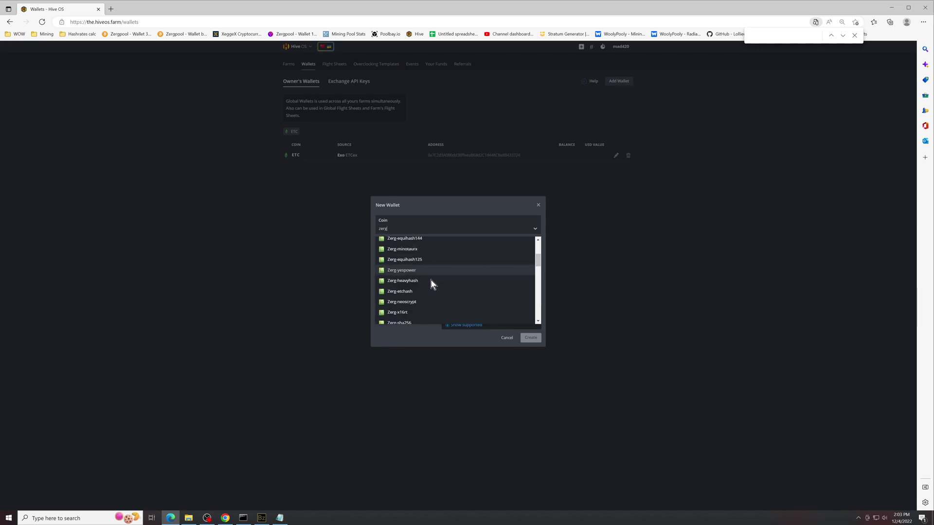
scroll(428, 282, "down", 2)
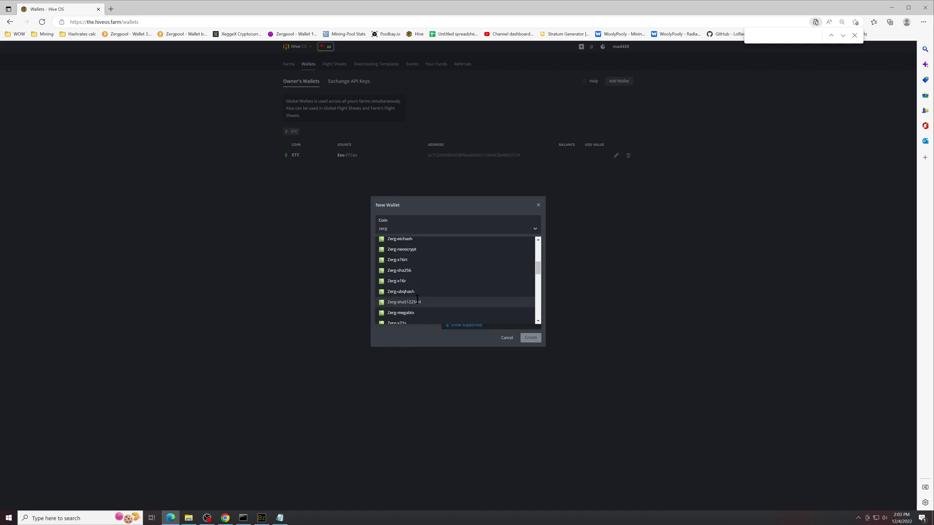
left_click(417, 299)
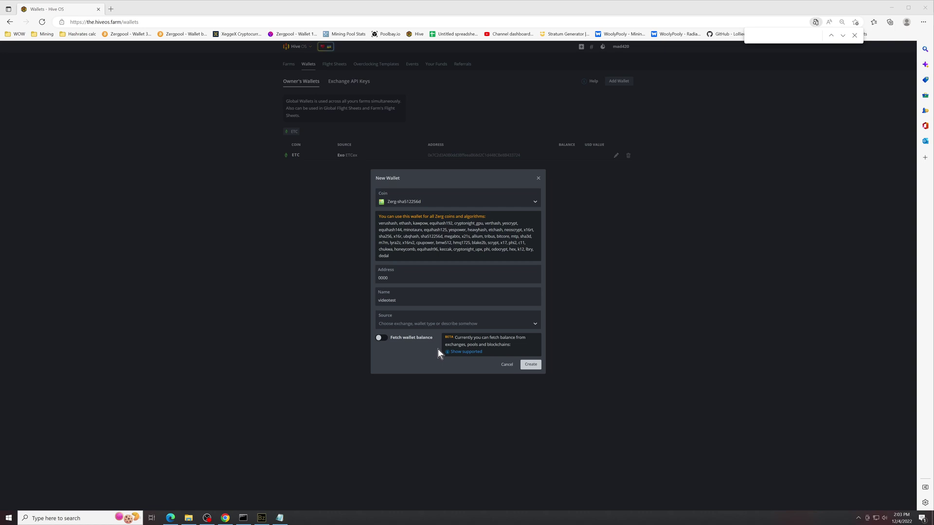
Complete the new wallet with address 0000, name videotest and the custom source zergrxd, and create it
left_click(426, 326)
type("zer")
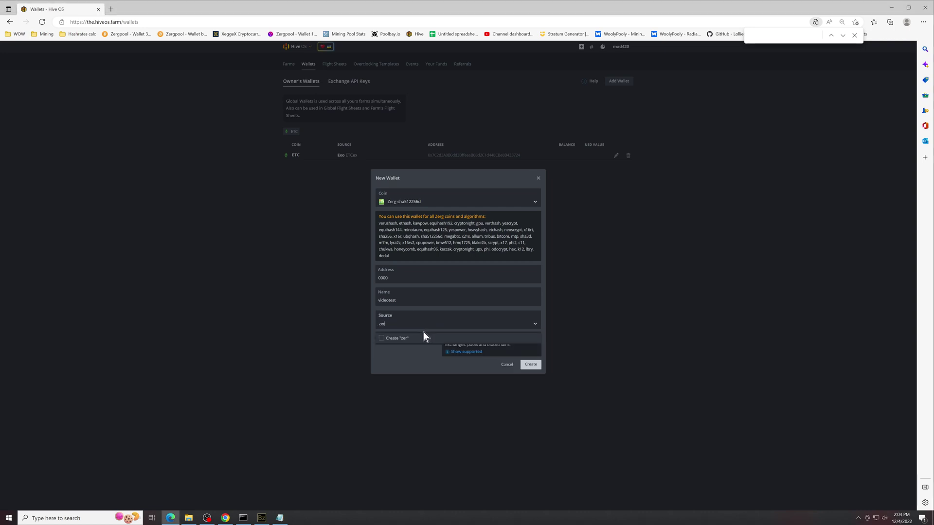
type("grxd")
left_click(398, 339)
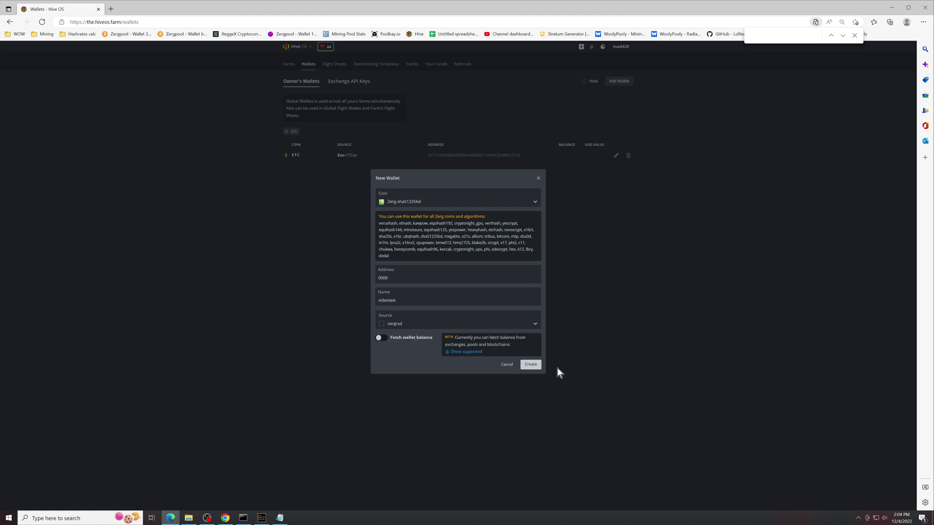
left_click(530, 365)
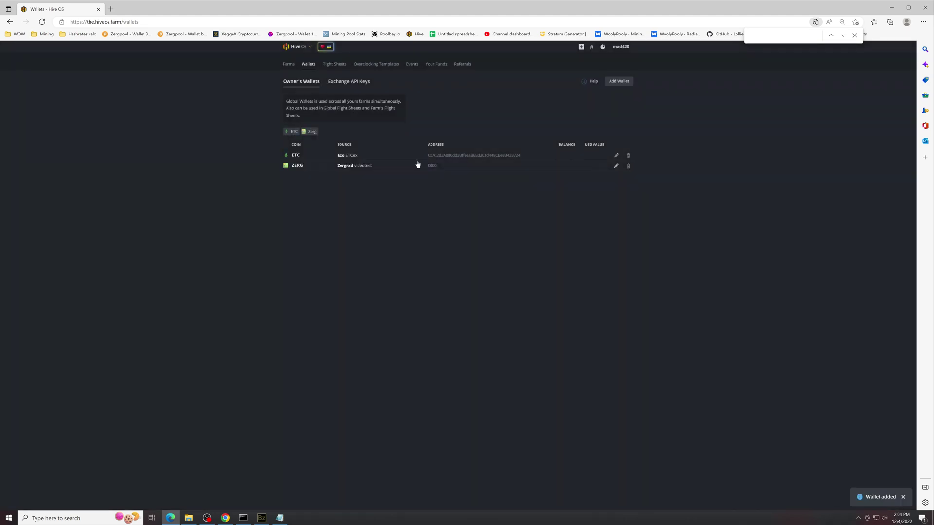
Start a new flight sheet with the coin Zerg-sha512256d and the wallet videotest
left_click(337, 65)
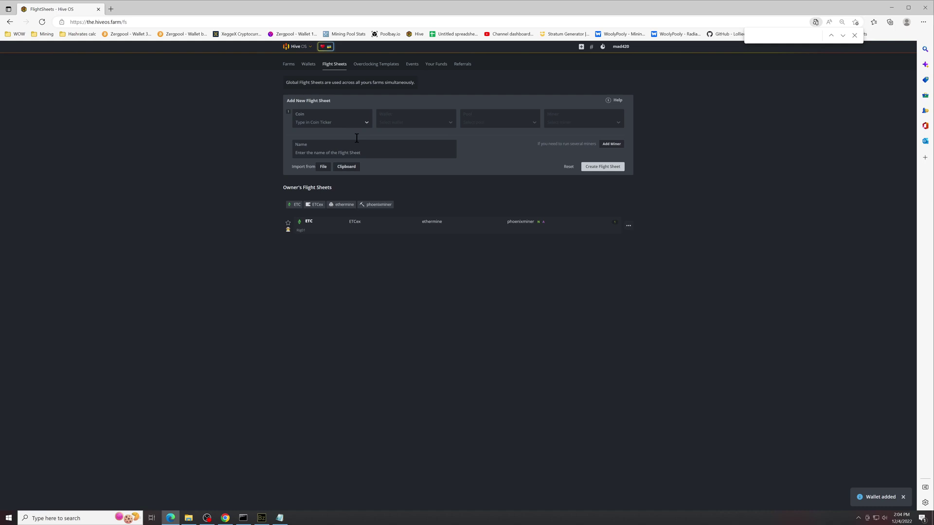
left_click(339, 120)
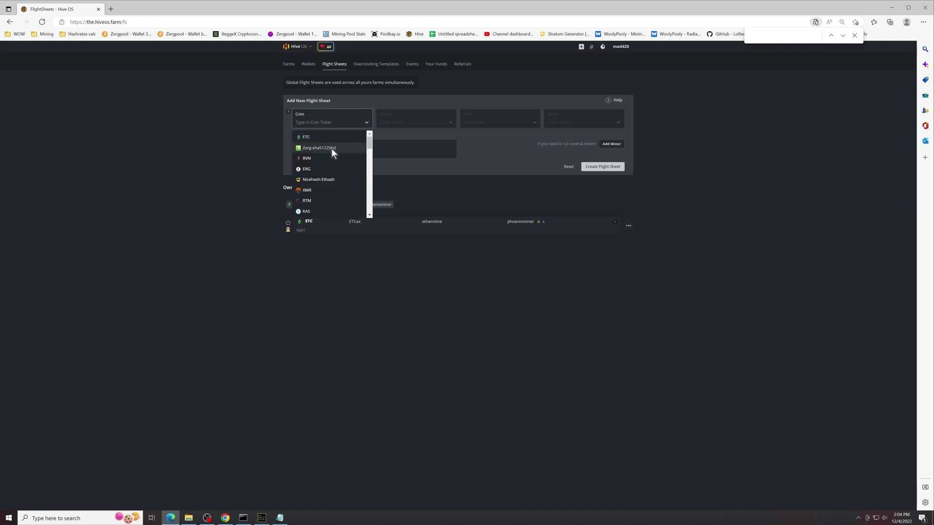
left_click(316, 148)
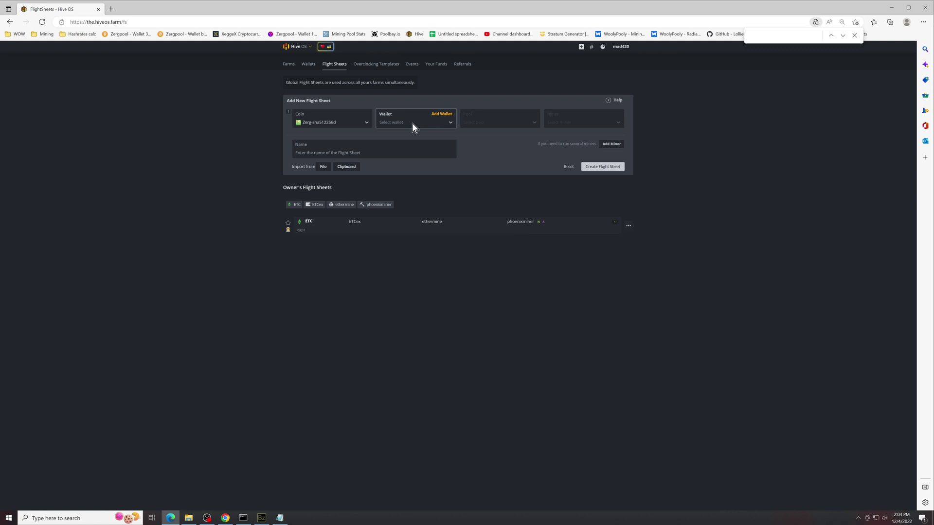
left_click(412, 127)
left_click(393, 138)
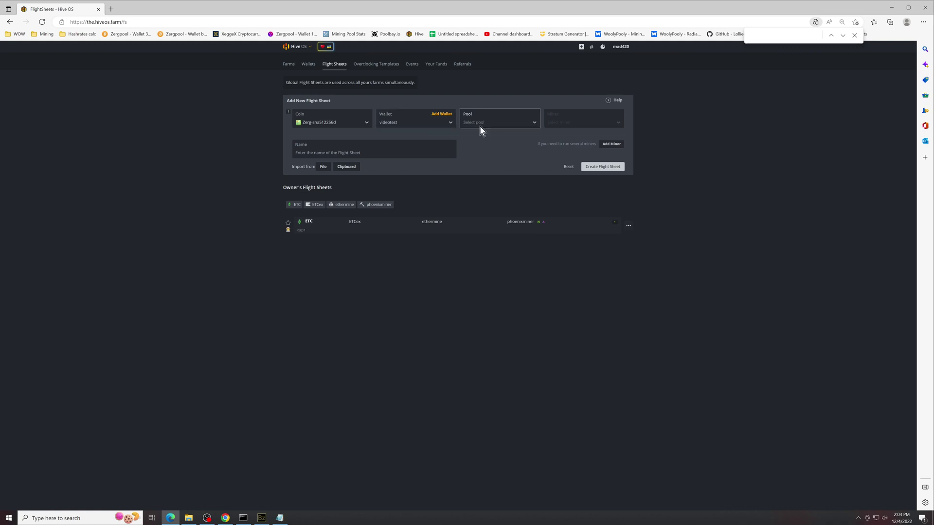
Set the flight sheet's pool to zergpool-btc and apply the N.America server
left_click(481, 125)
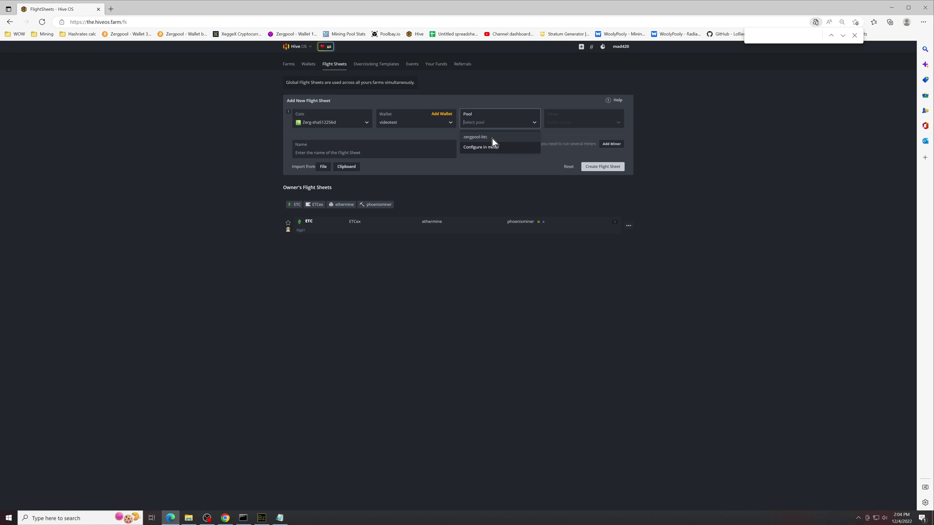
left_click(492, 138)
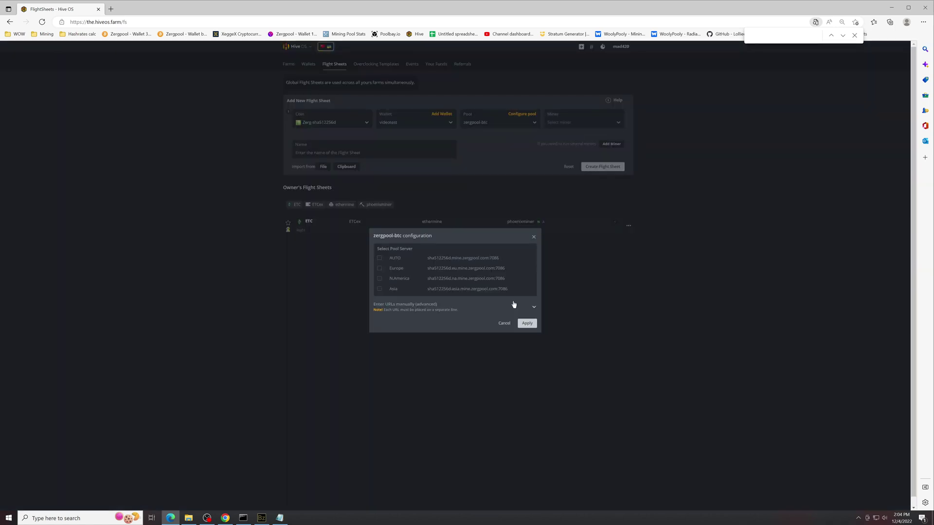
left_click(379, 280)
left_click(530, 326)
Choose BzMiner as the flight sheet's miner and name the flight sheet zergRXD
left_click(585, 124)
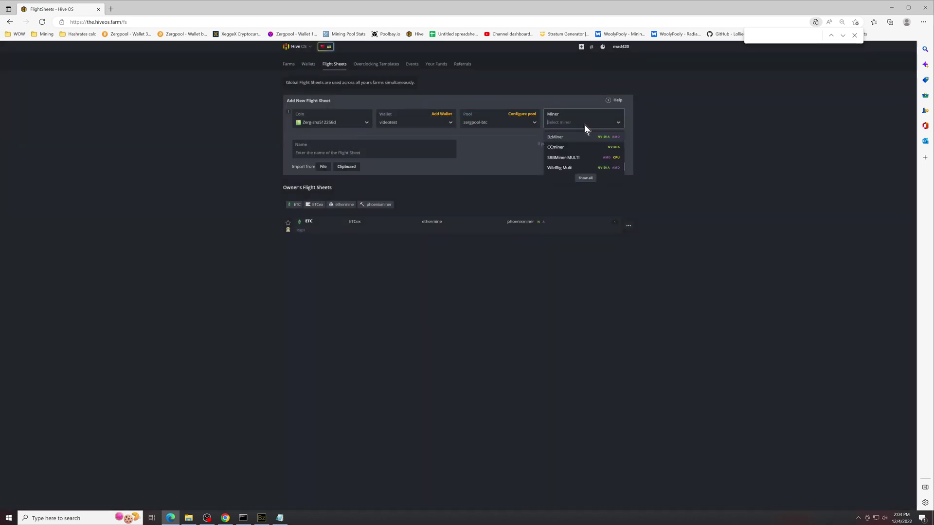
left_click(593, 134)
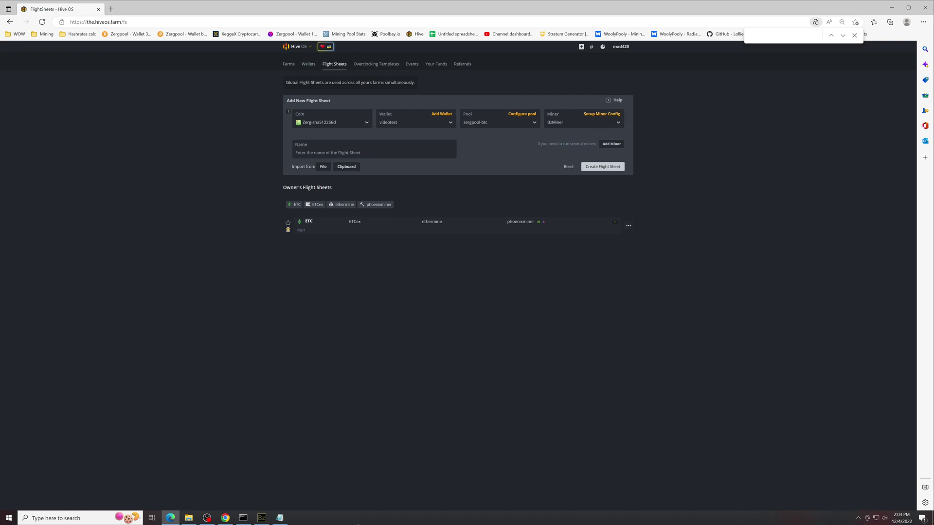
left_click(330, 155)
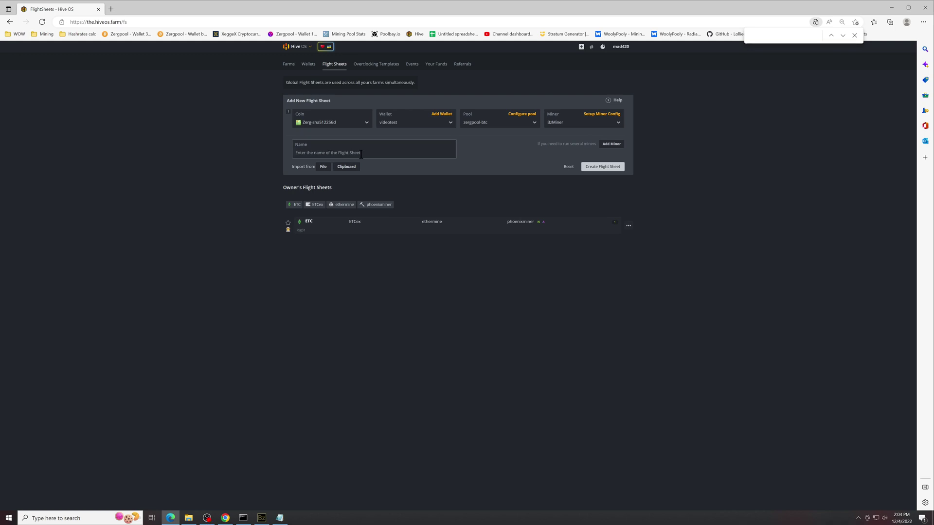
type("zergRXD")
Open the BzMiner configuration, and in the Notepad overclock arguments set oc_core_clock_offset to 350
left_click(607, 115)
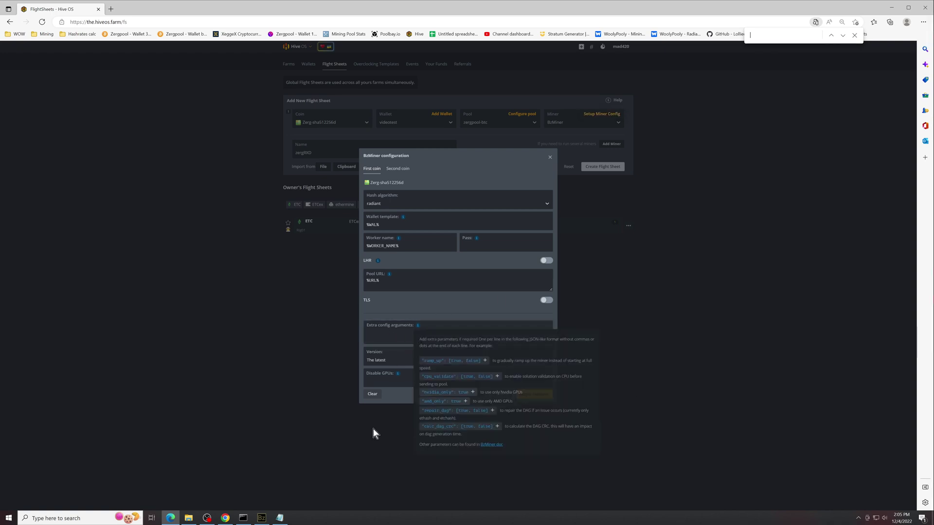
left_click(279, 519)
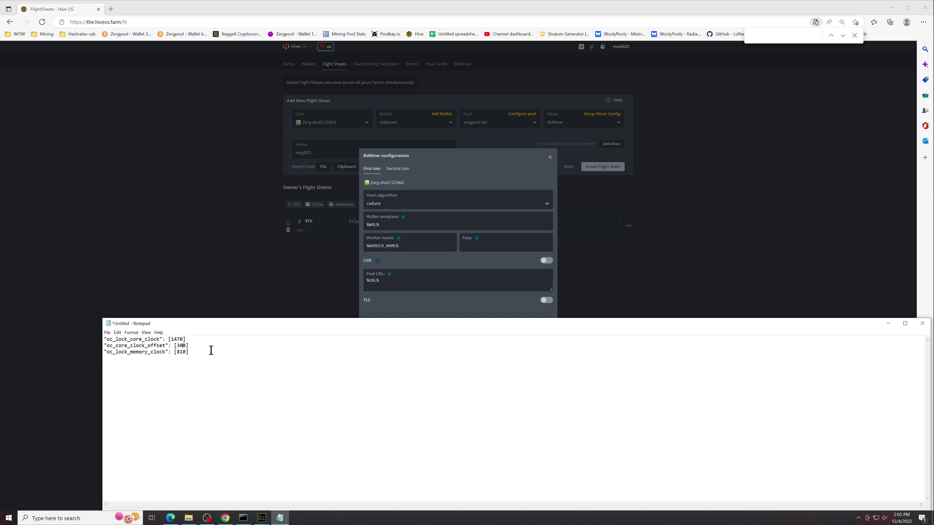
key("BackSpace")
type("5")
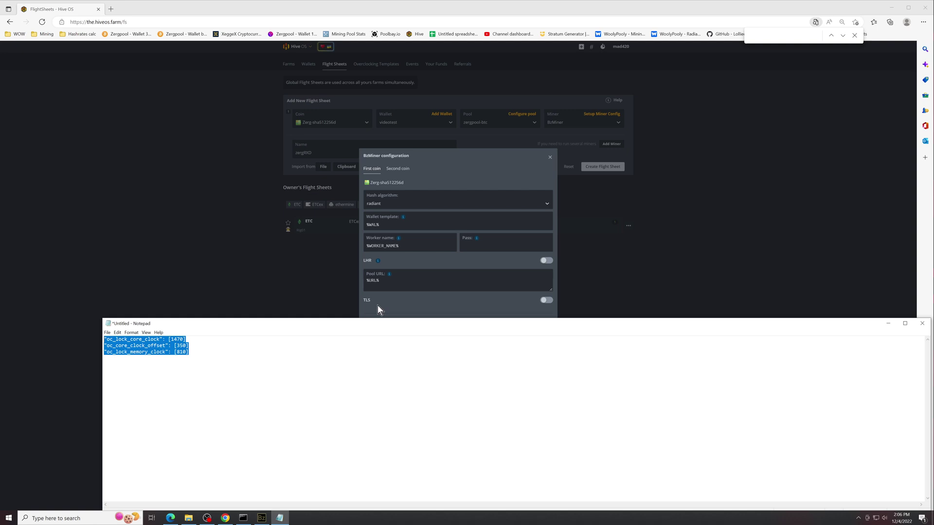
Add extra config arguments oc_lock_core_clock [1470], oc_core_clock_offset [350] and oc_lock_memory_clock [810], apply them, and create the flight sheet
left_click(887, 323)
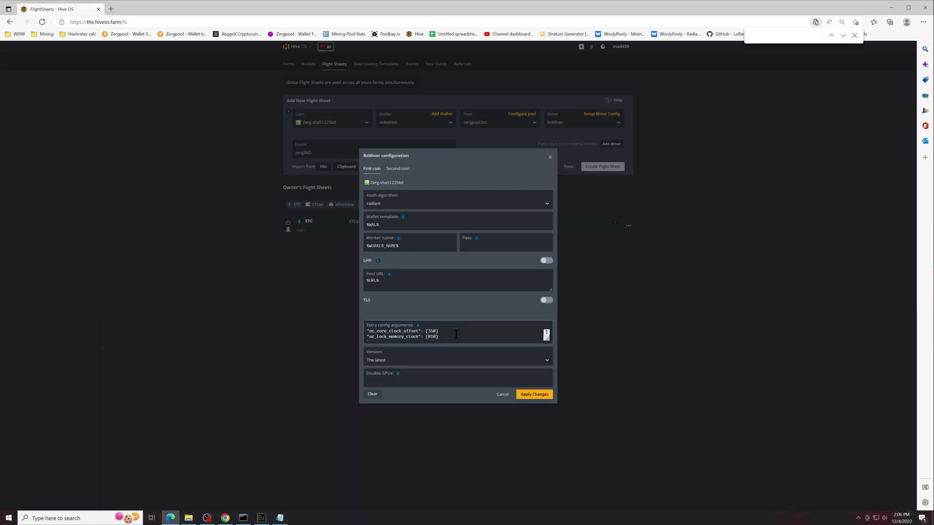
left_click(449, 334)
type("\"oc_lock_core_clock\": [1470] \"oc_core_clock_offset\": [350] \"oc_lock_memory_clock\": [810]")
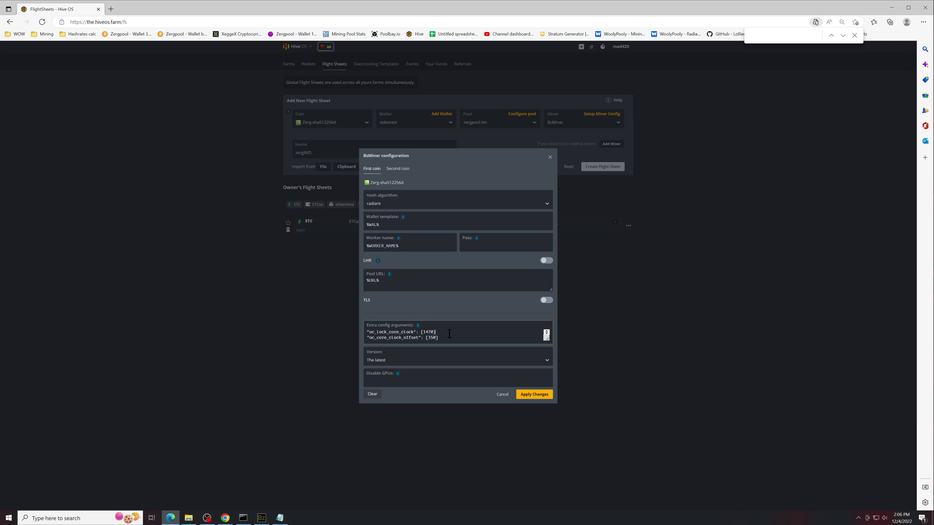
key("BackSpace")
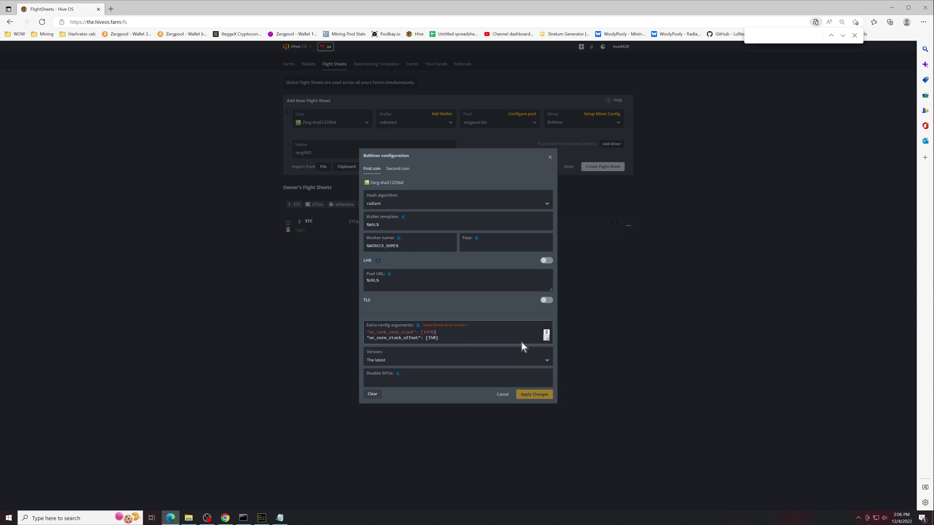
left_click(534, 395)
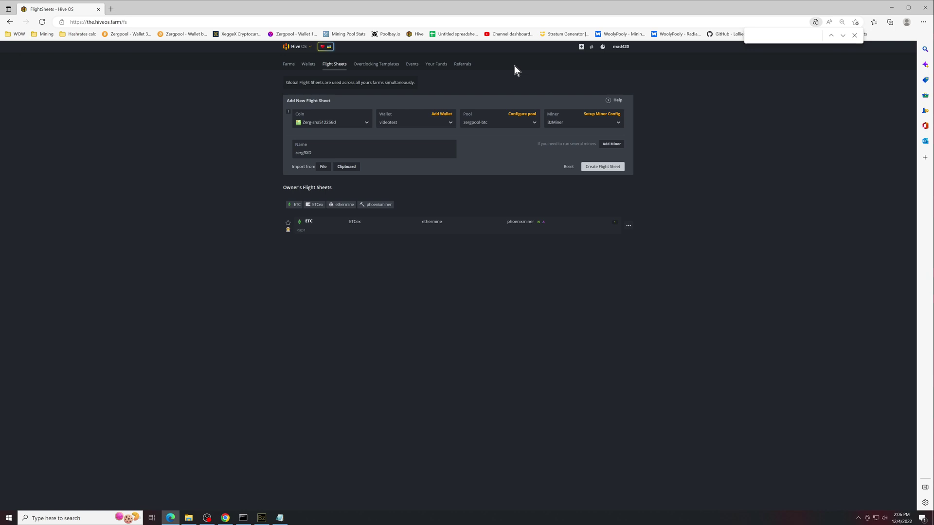
key("Return")
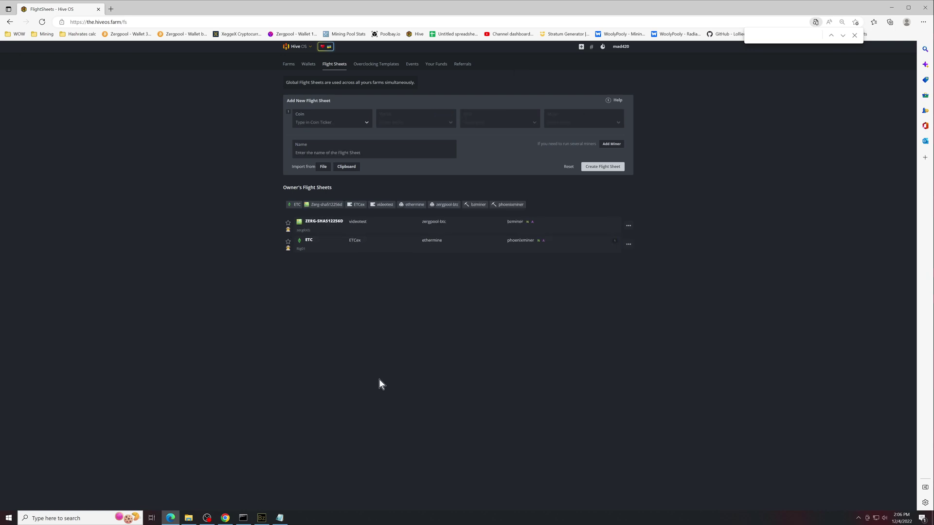